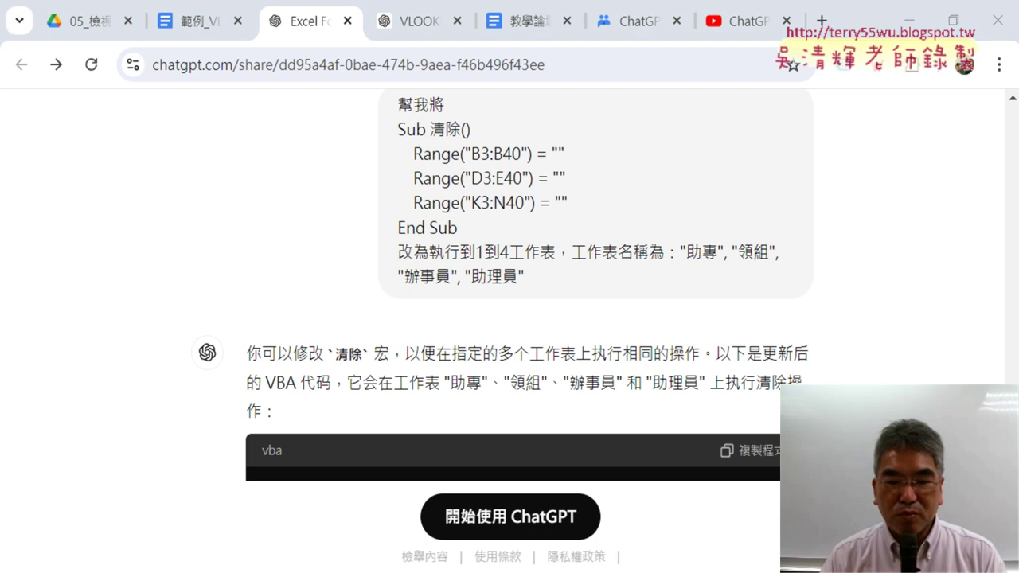
Switch from the ChatGPT chat back to the personnel-appraisal workbook in Excel.
key(alt+Tab)
click(131, 544)
Flip between the 辦事員, 助理員 and 助專 sheets, ending on 助專 with its 計算 and 清除 buttons.
click(165, 544)
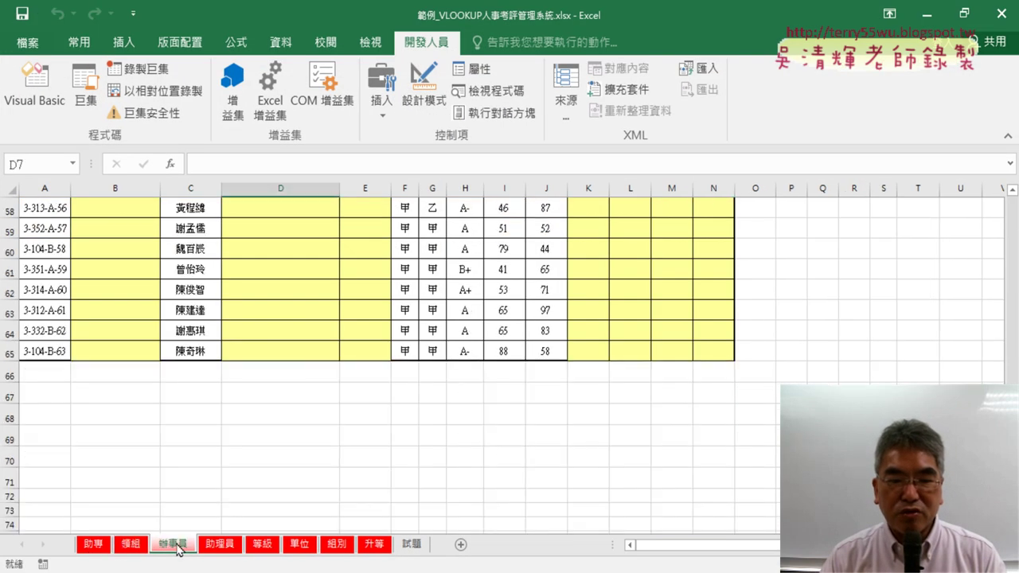
click(221, 546)
scroll(158, 468, up, 3)
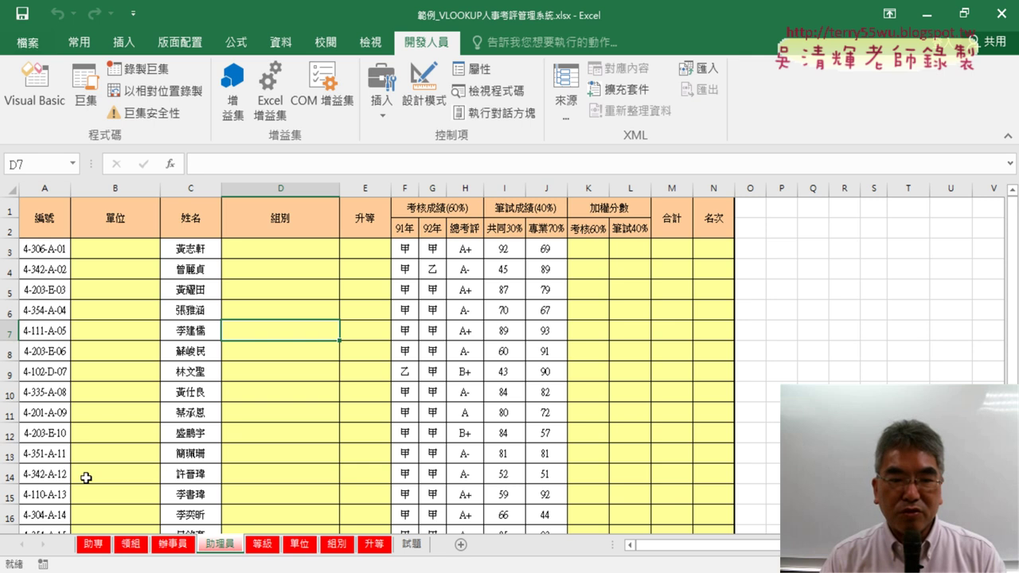
click(94, 548)
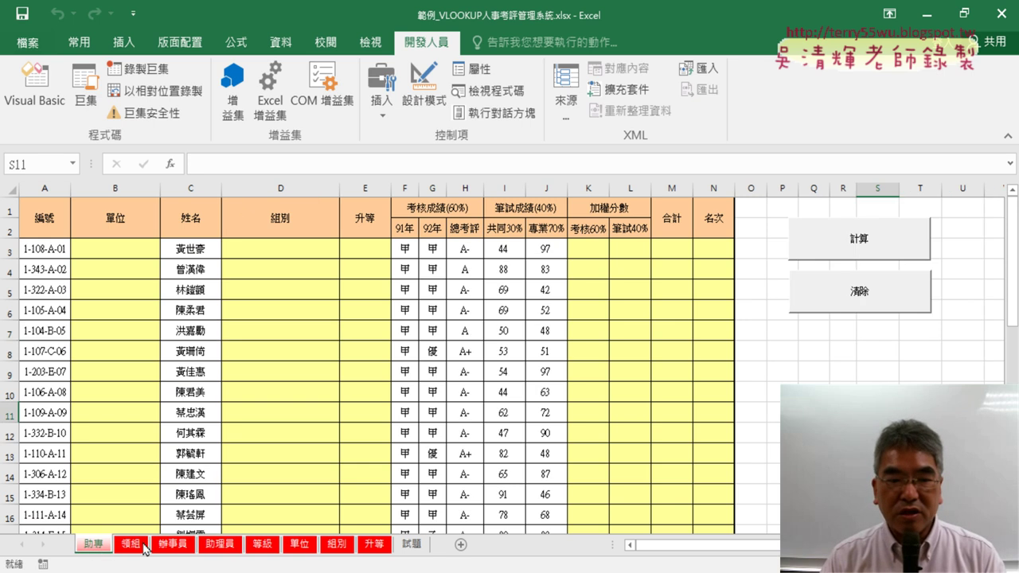
click(228, 548)
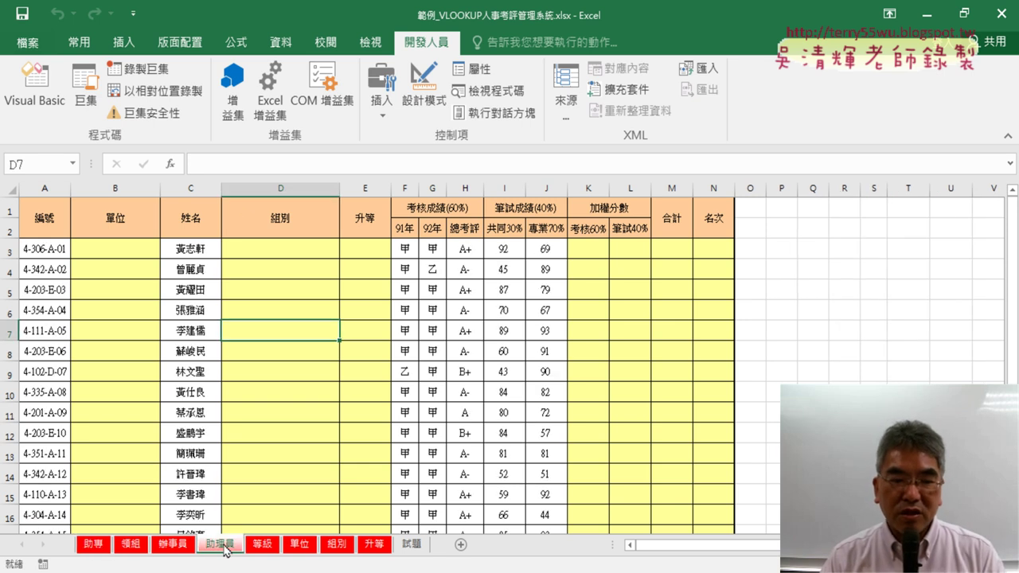
click(89, 546)
click(219, 546)
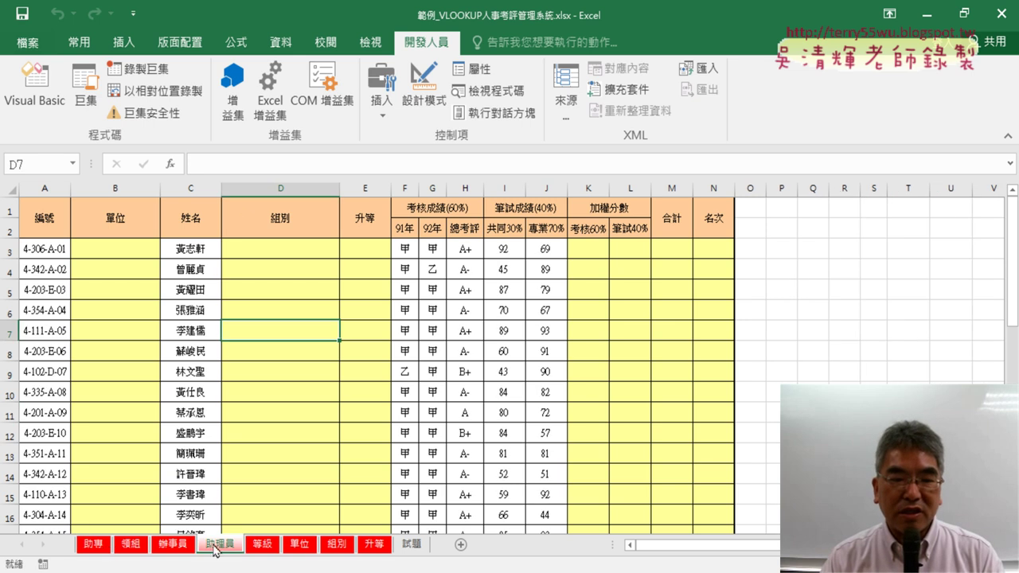
click(94, 546)
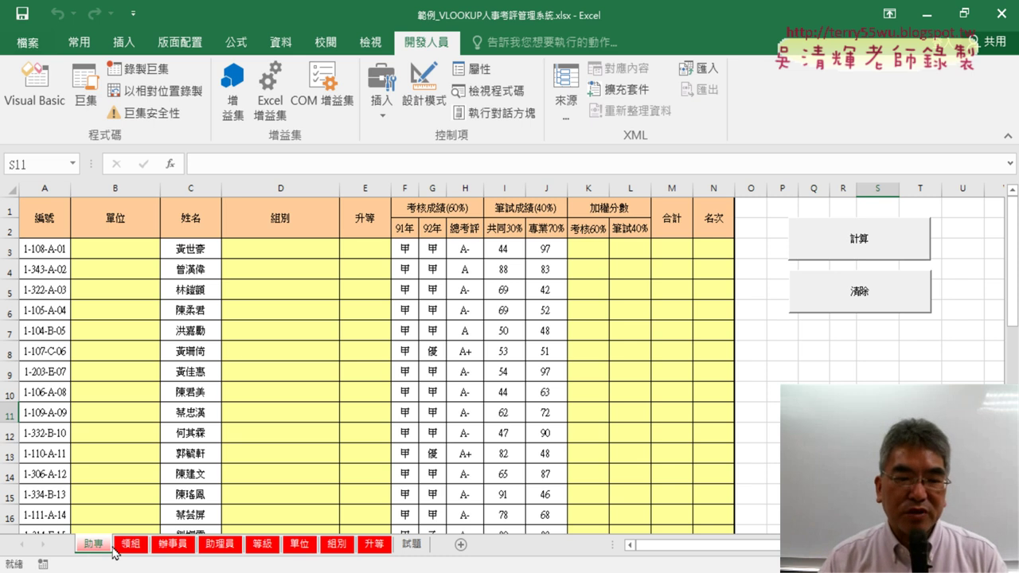
Cycle twice through the 領組, 辦事員, 助理員 and 助專 sheets.
click(132, 546)
click(179, 546)
click(227, 548)
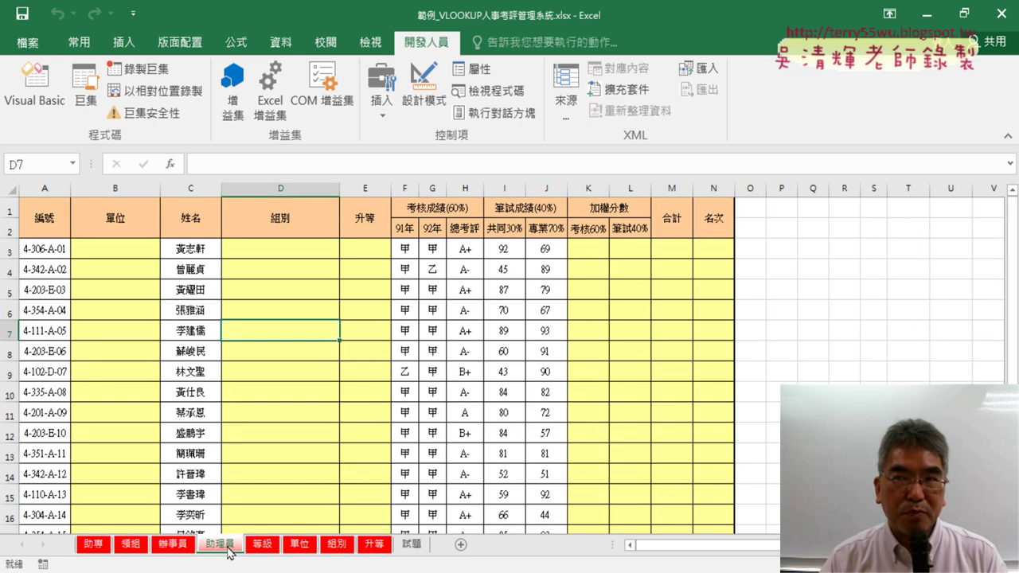
click(94, 549)
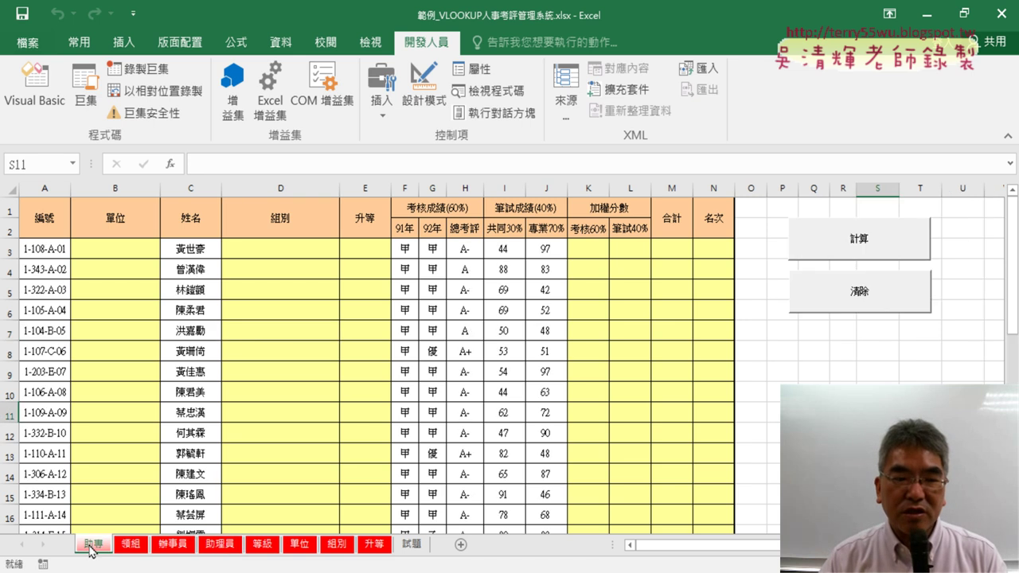
click(130, 546)
click(172, 546)
click(223, 546)
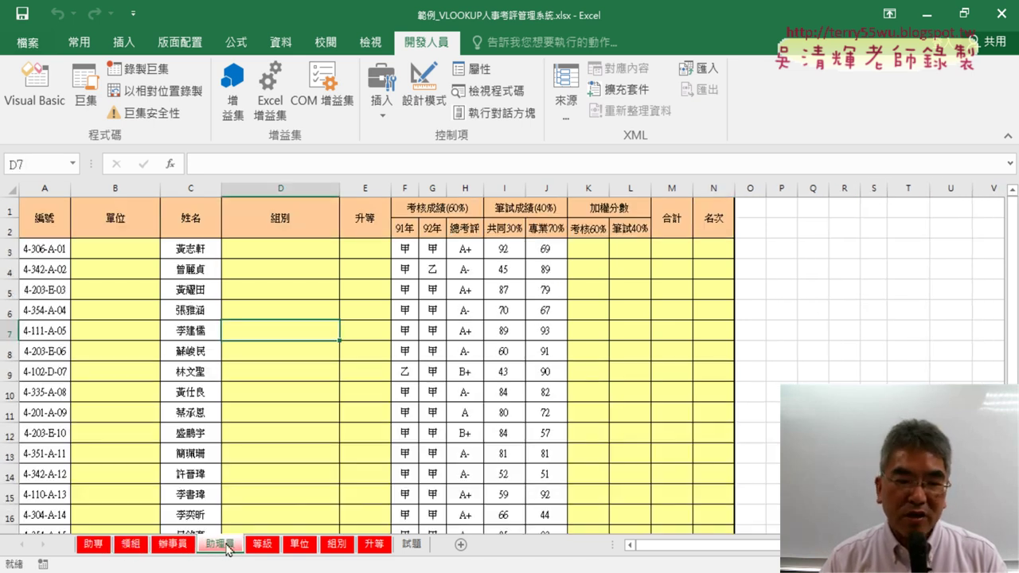
click(89, 548)
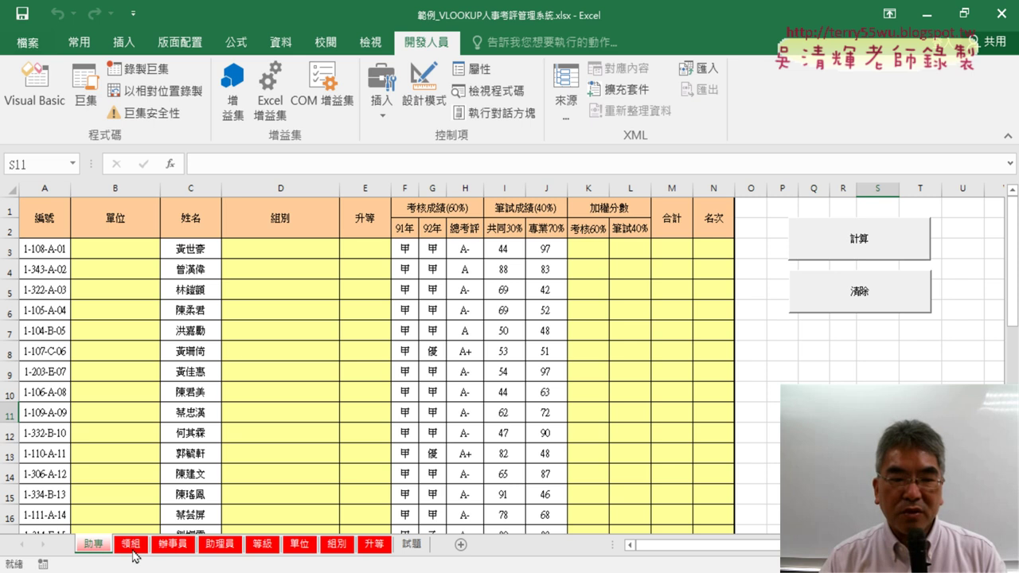
Alternate between the 領組 and 助專 sheets, finishing on 領組.
click(132, 546)
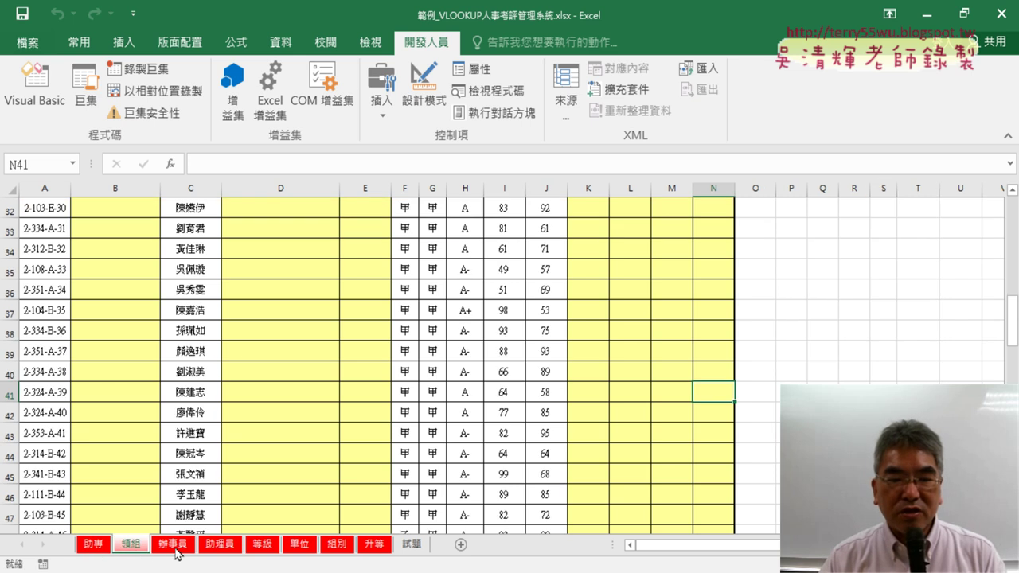
click(91, 548)
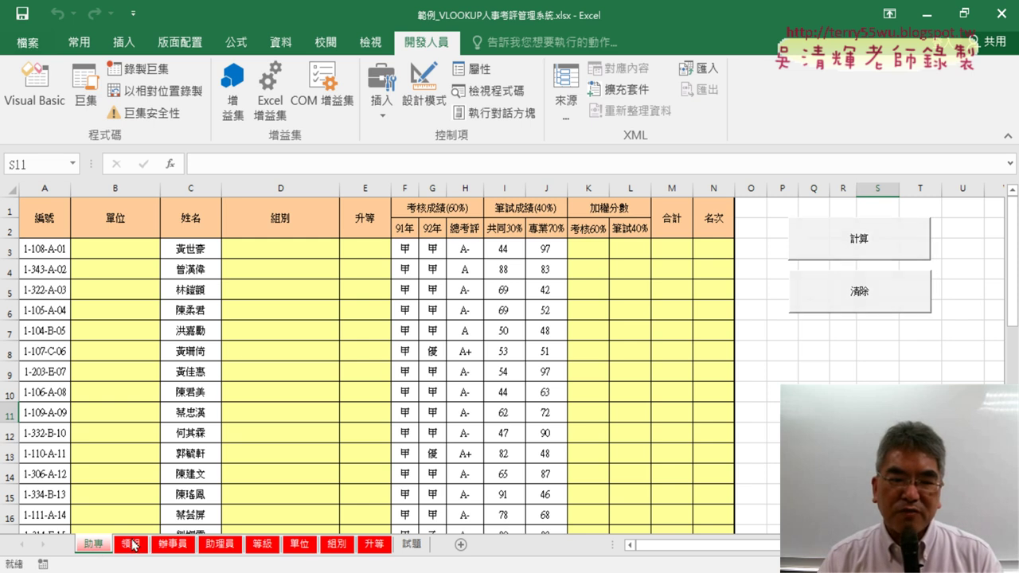
click(131, 544)
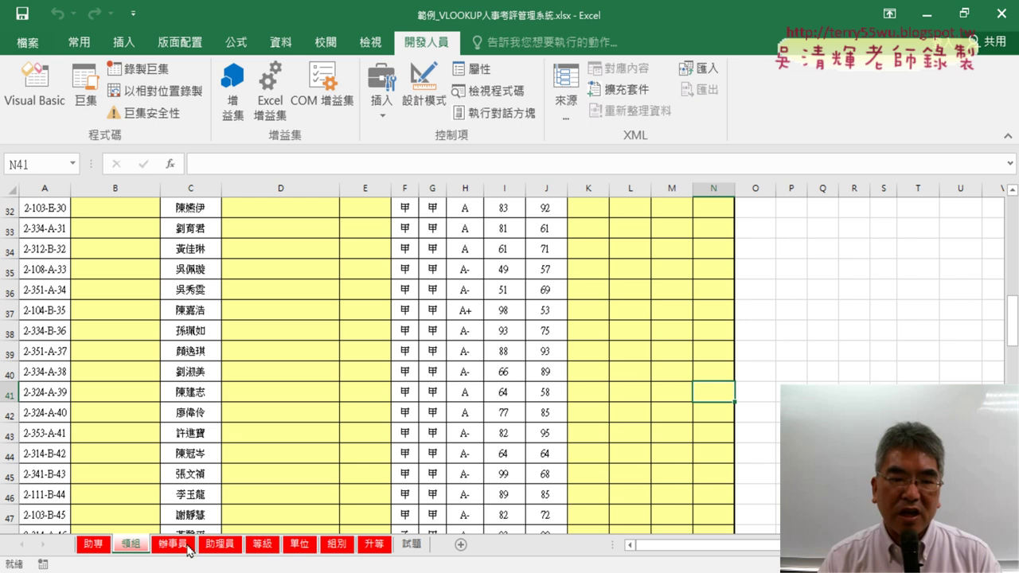
key(ctrl+Page_Up)
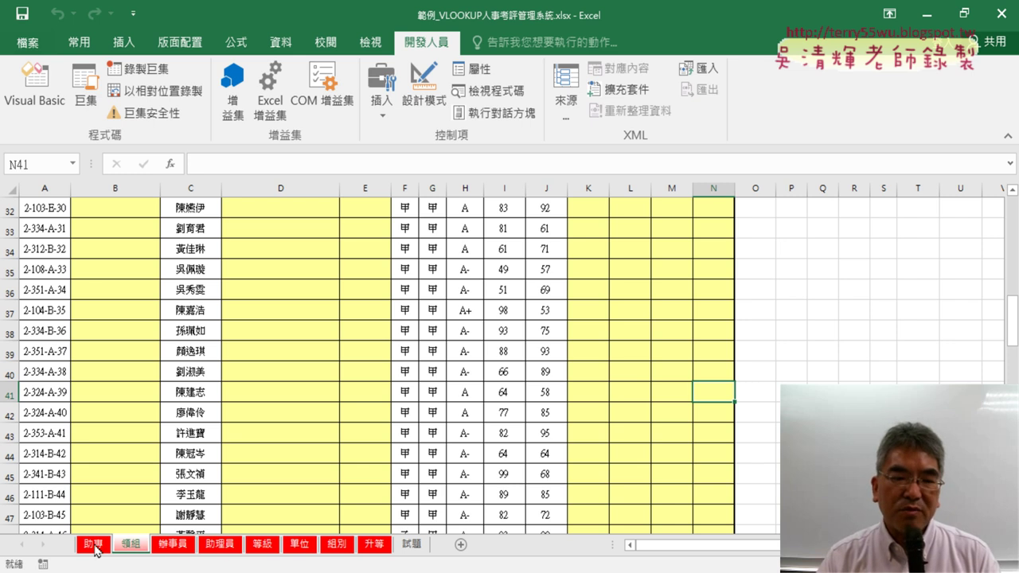
click(132, 547)
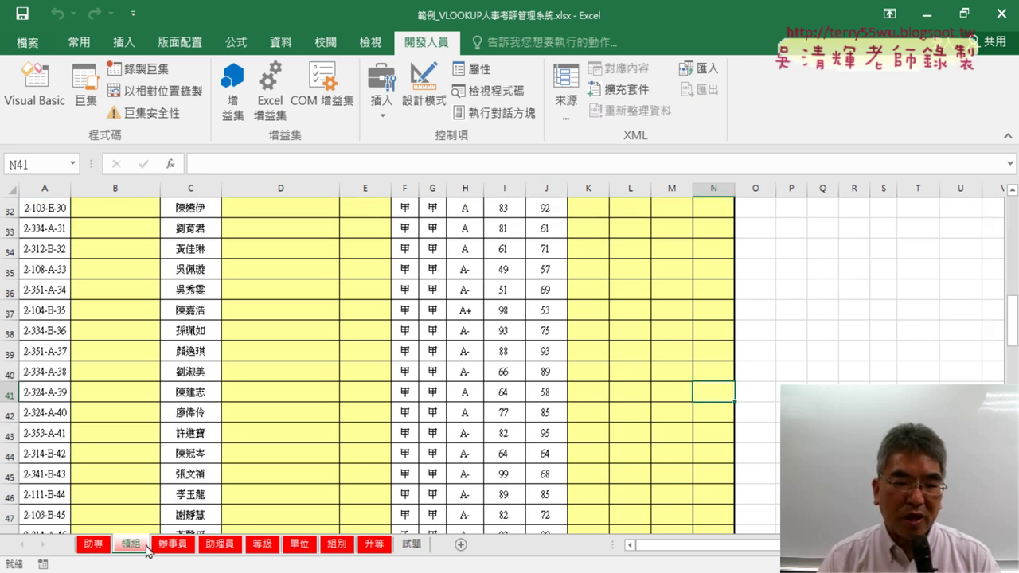
Group 領組 through 助理員, inspect the tab menu, then ungroup and return to 助專.
shift+click(226, 549)
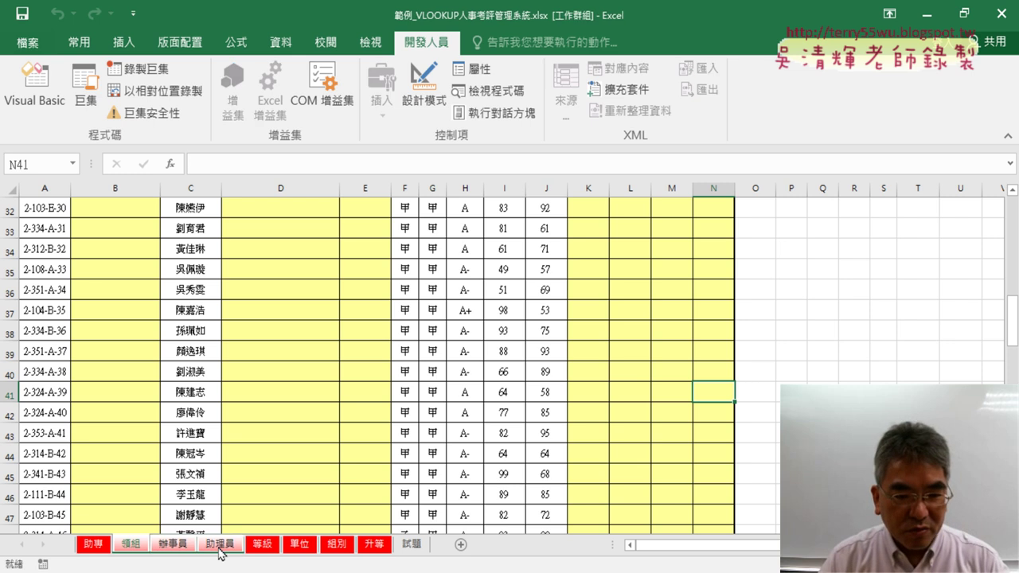
right_click(226, 549)
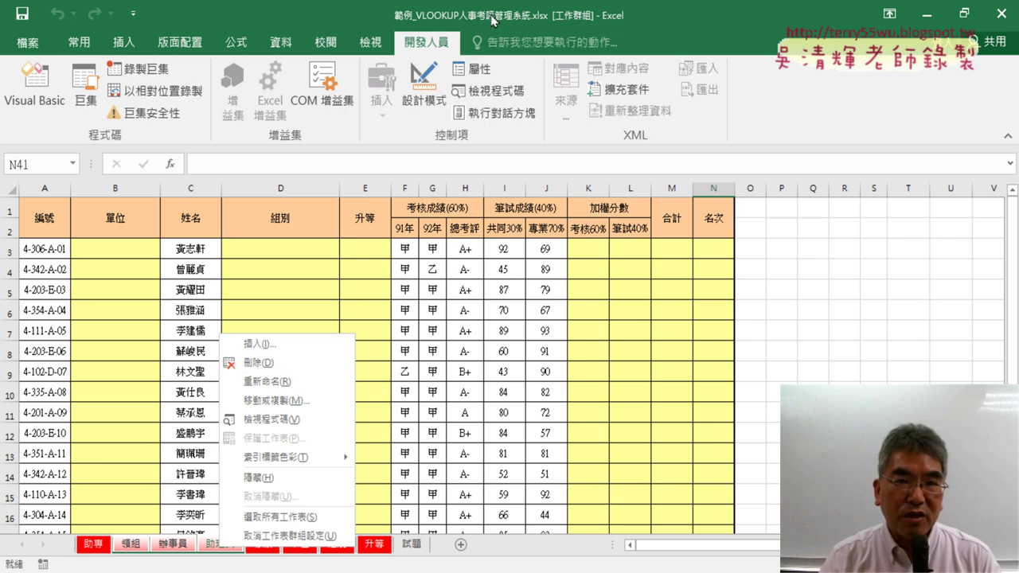
click(127, 547)
click(94, 549)
click(131, 547)
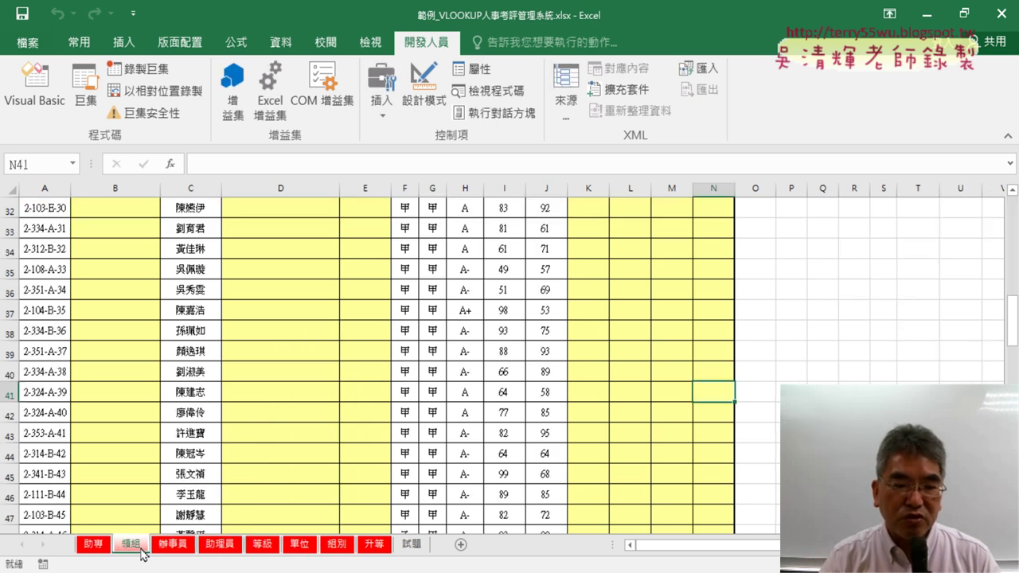
click(94, 546)
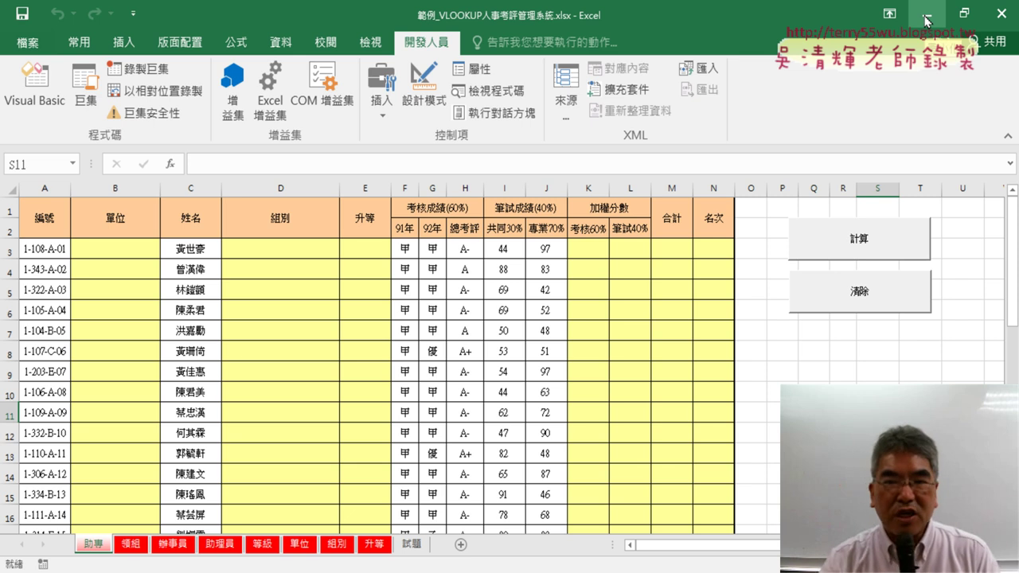
Minimize Excel and Chrome, open the desktop 人事考評管理系統 folder and size it beside the VBA code.
click(926, 19)
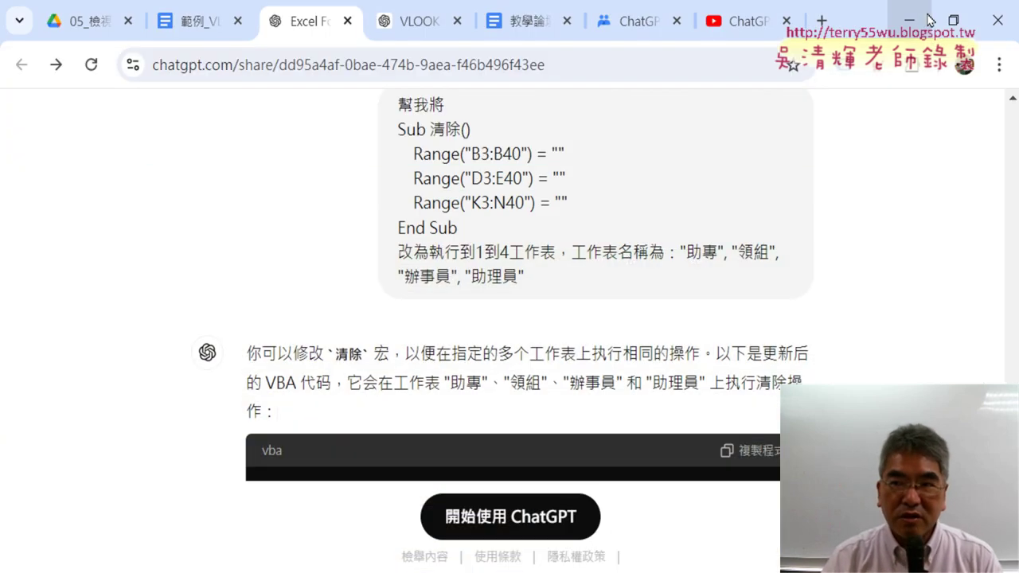
click(923, 14)
click(136, 41)
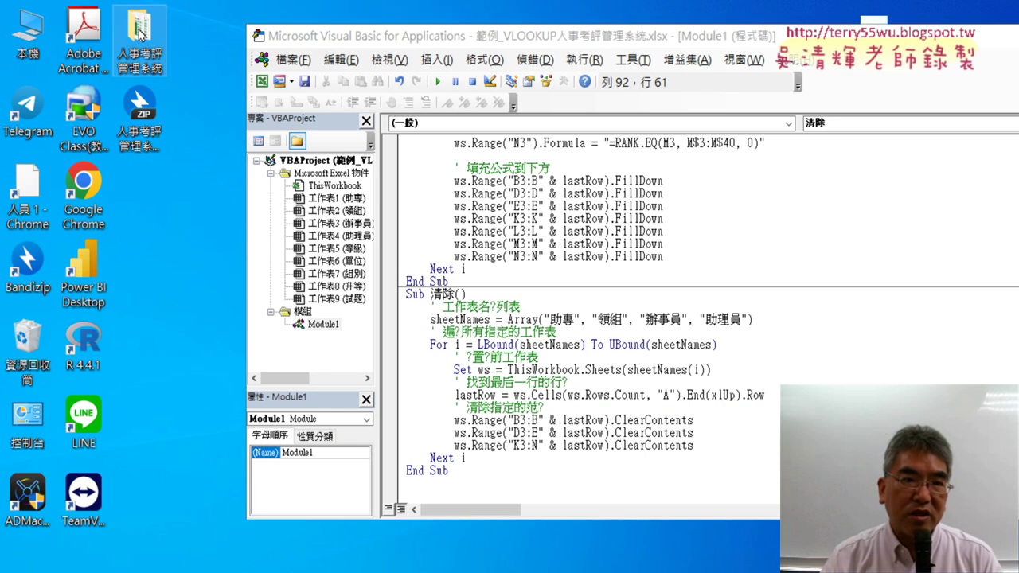
double_click(137, 38)
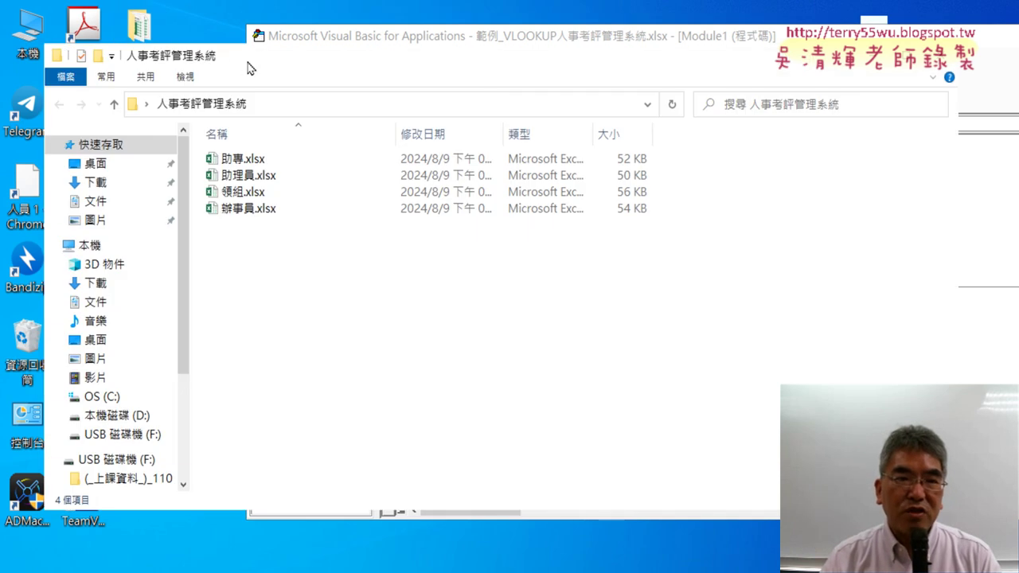
drag(249, 69, 220, 55)
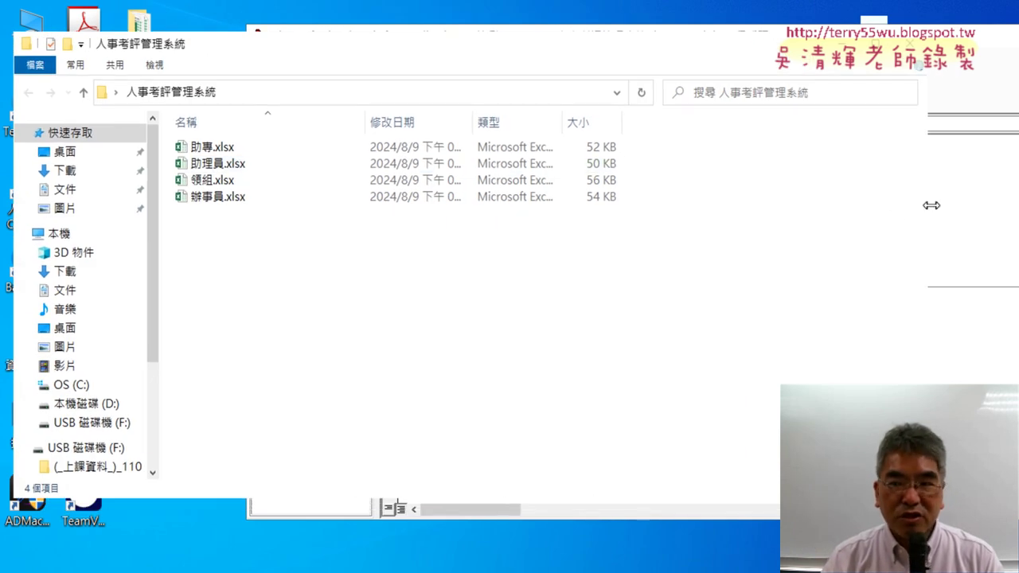
drag(928, 205, 599, 195)
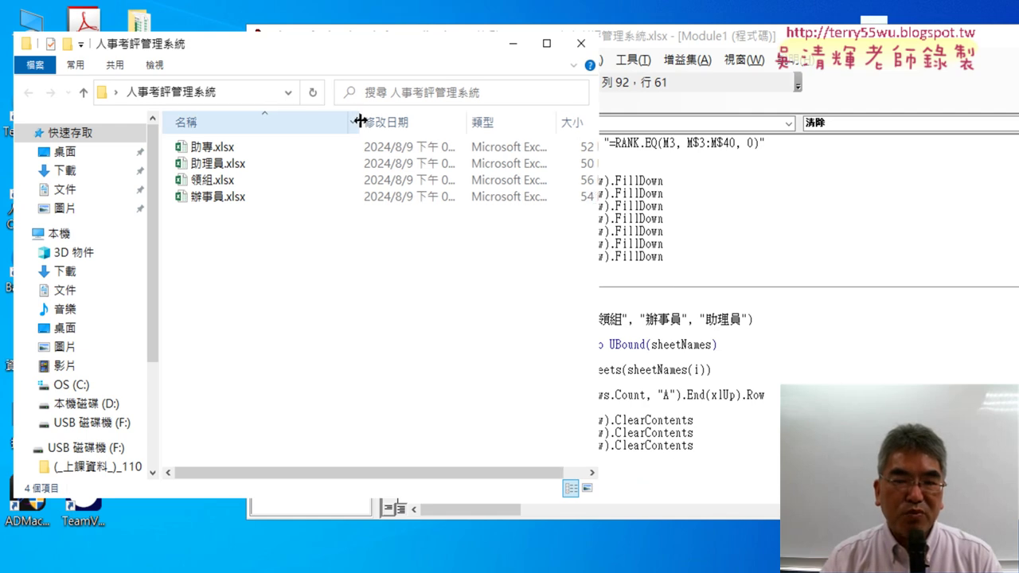
drag(363, 121, 257, 121)
Select all four staff workbooks in the folder.
click(219, 148)
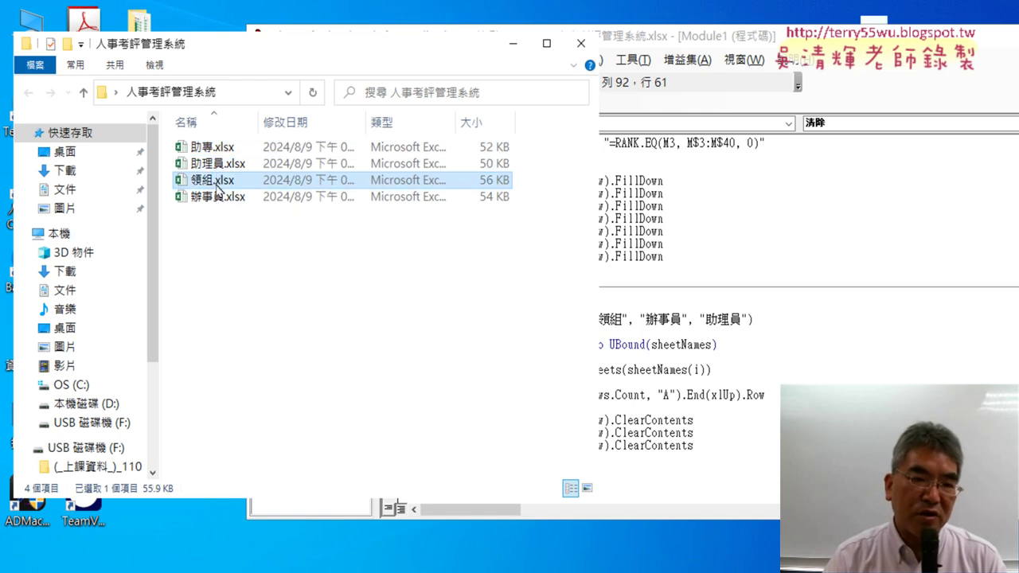
click(215, 163)
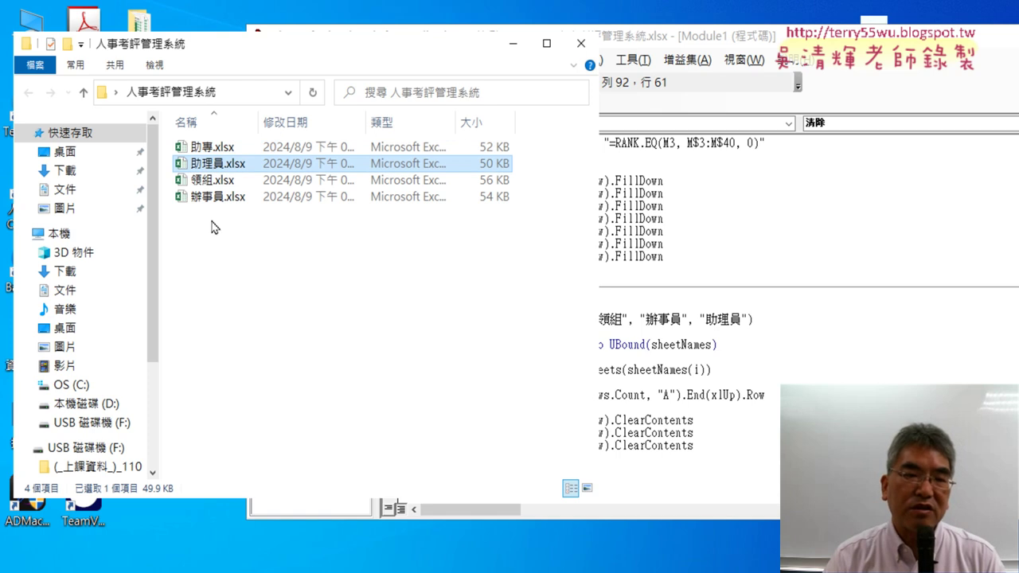
drag(215, 228, 218, 151)
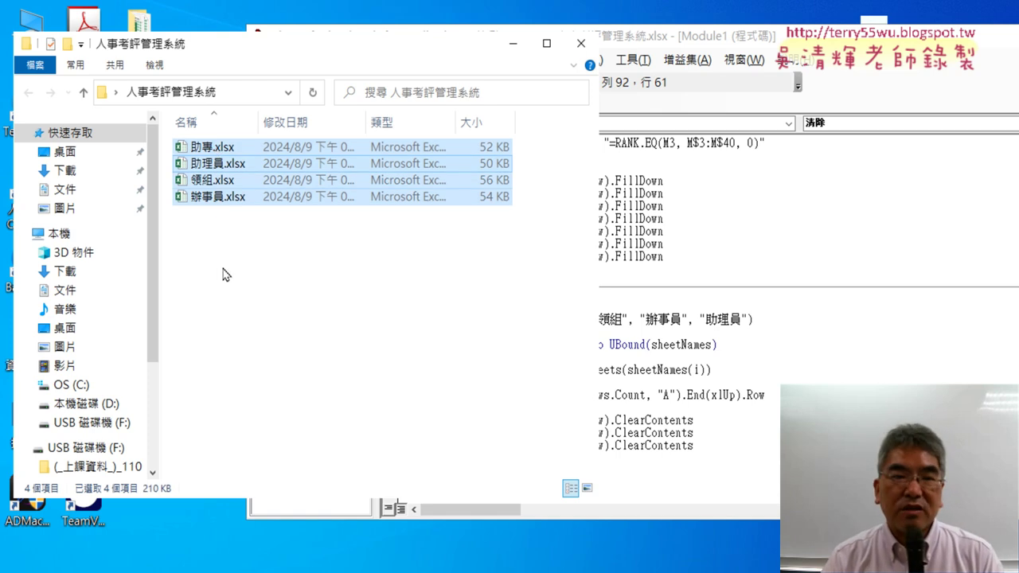
Open and close 助專.xlsx and 助理員.xlsx to check their contents.
double_click(219, 148)
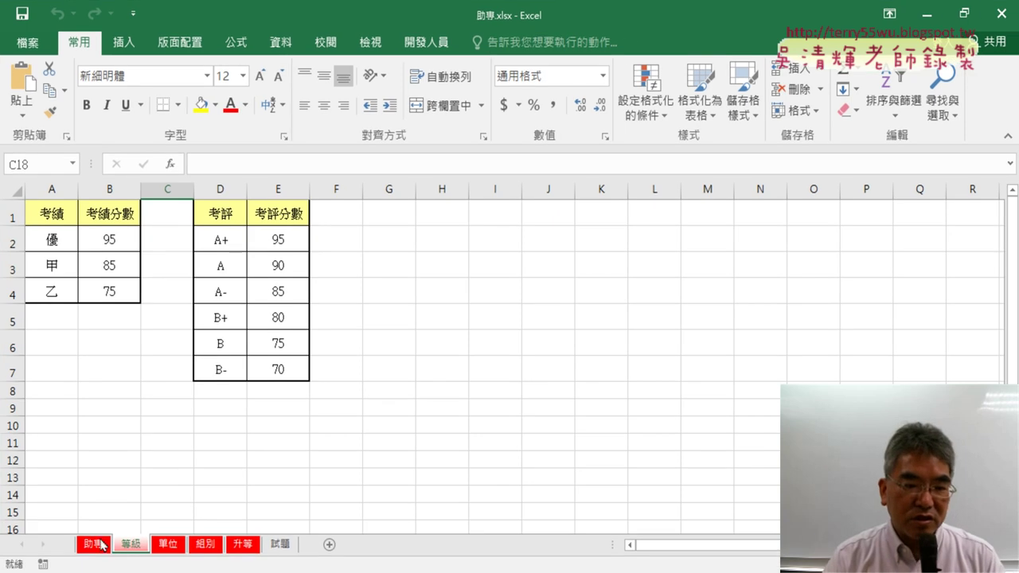
click(87, 546)
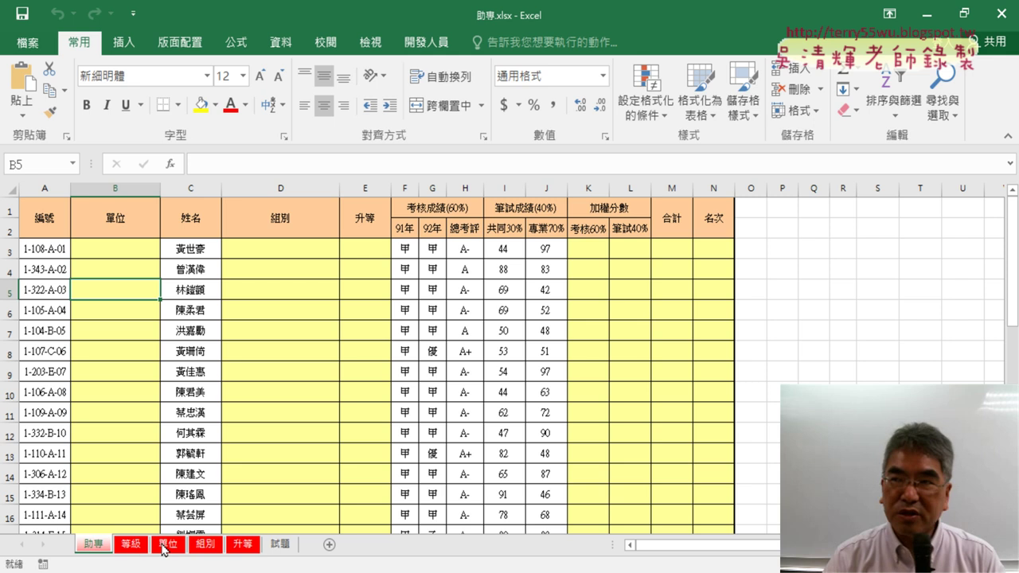
click(1001, 14)
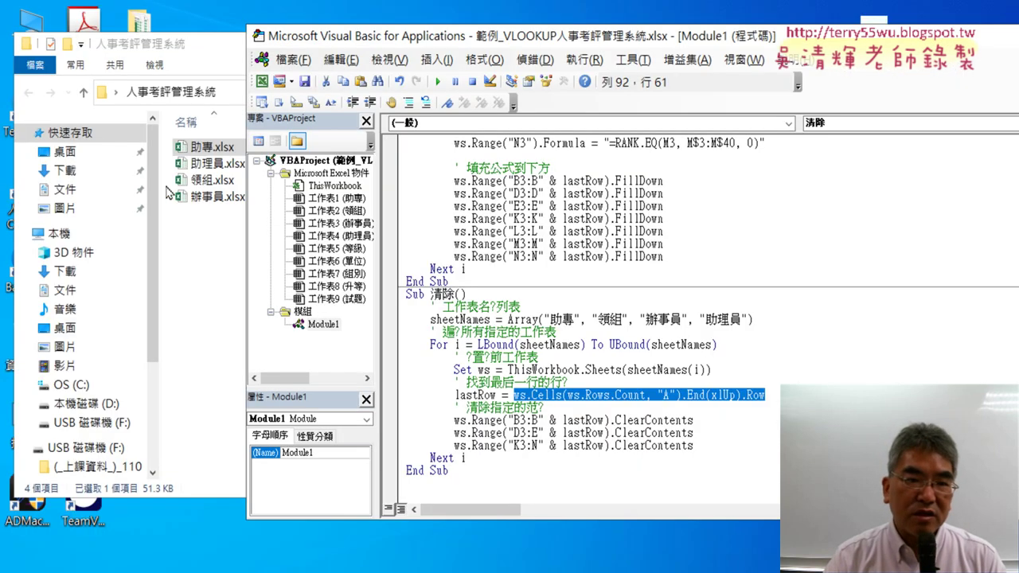
double_click(191, 163)
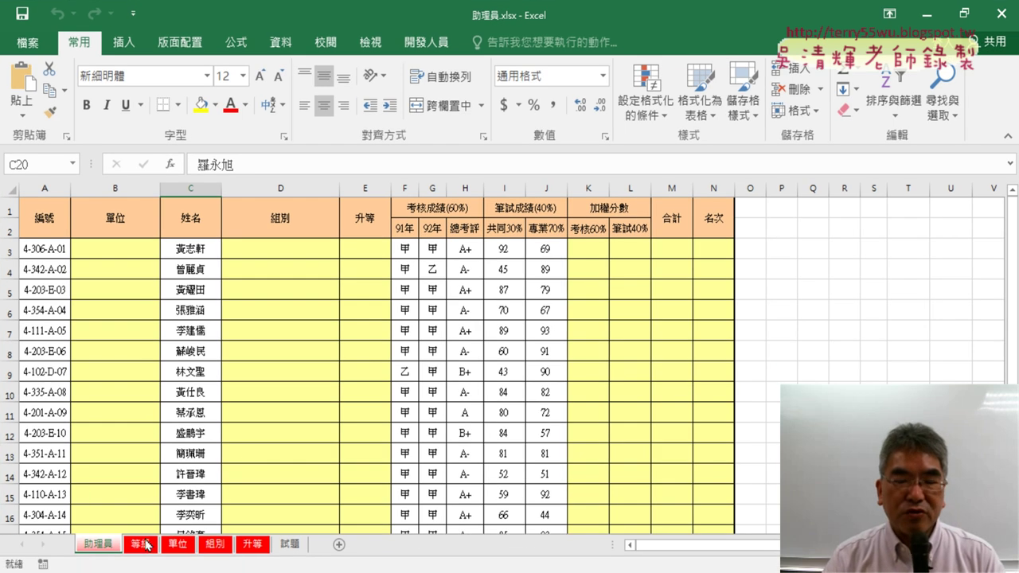
click(1001, 13)
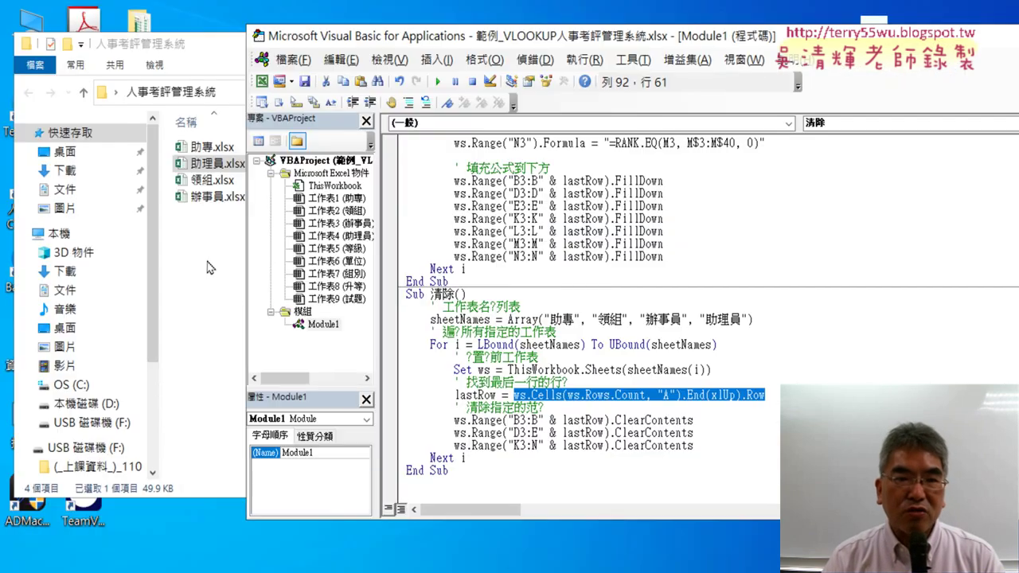
Open 助專.xlsx maximized, view its 助專 score table, then close it.
click(207, 268)
drag(207, 267, 472, 154)
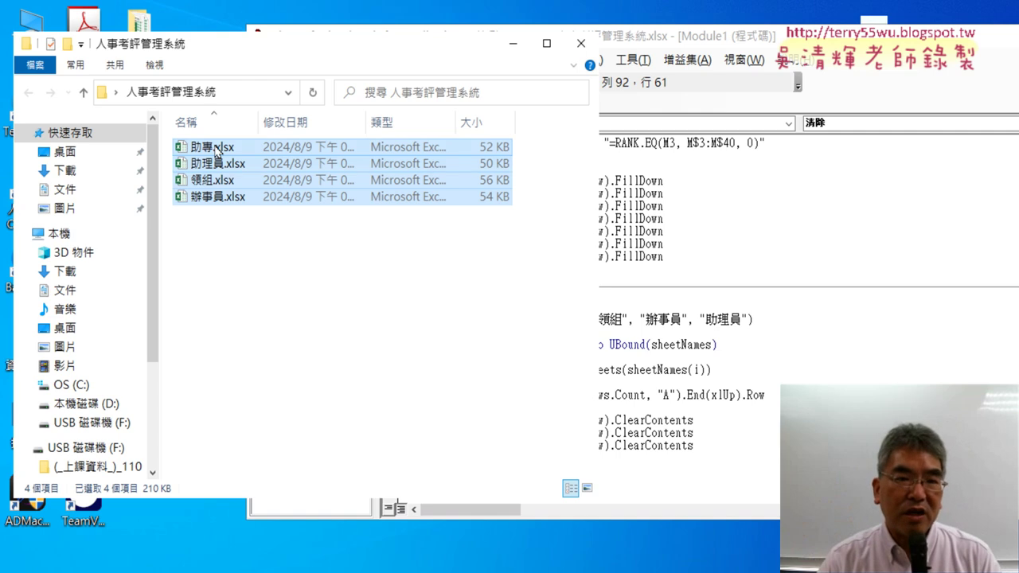
double_click(215, 146)
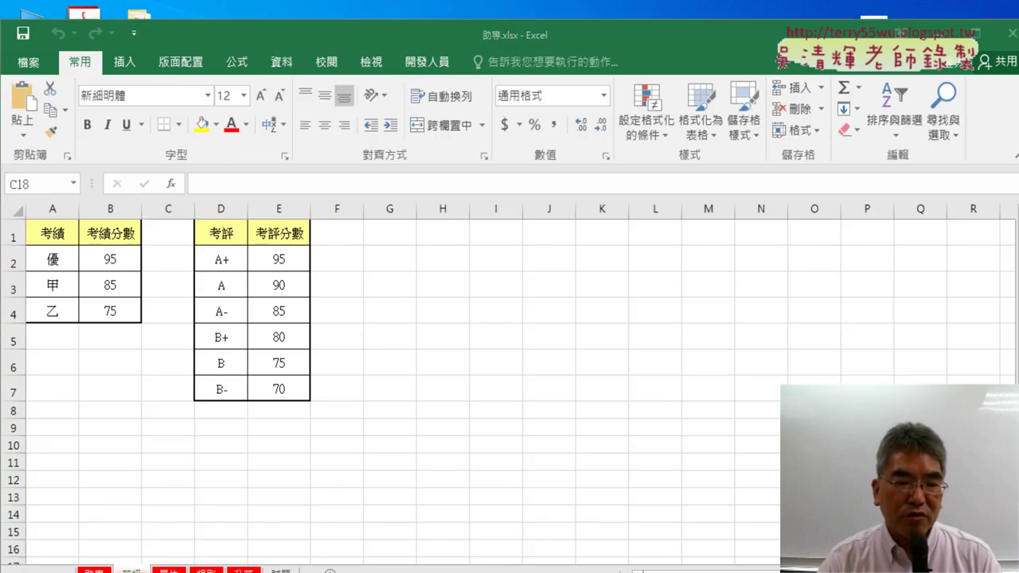
click(386, 25)
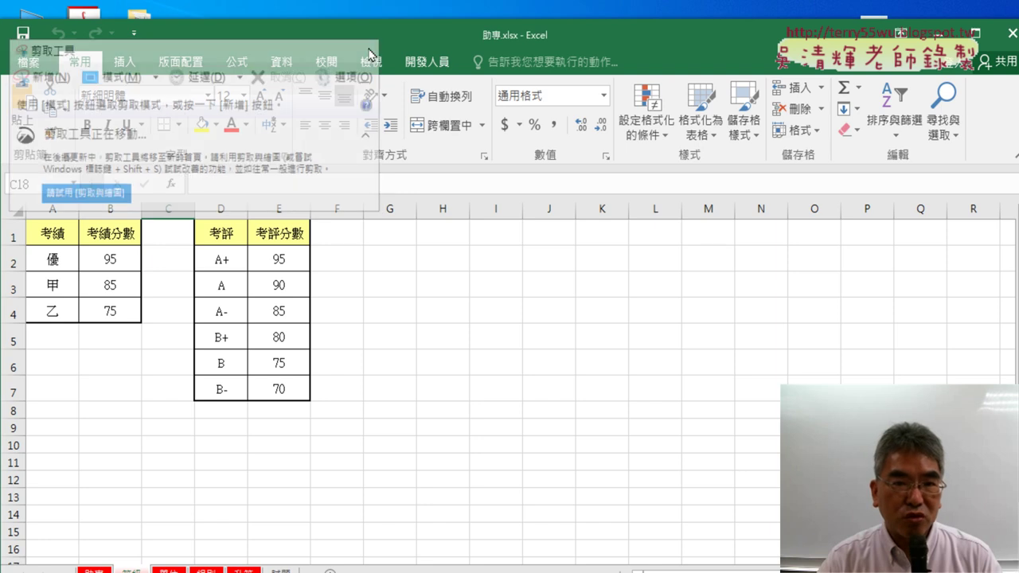
double_click(387, 24)
click(94, 544)
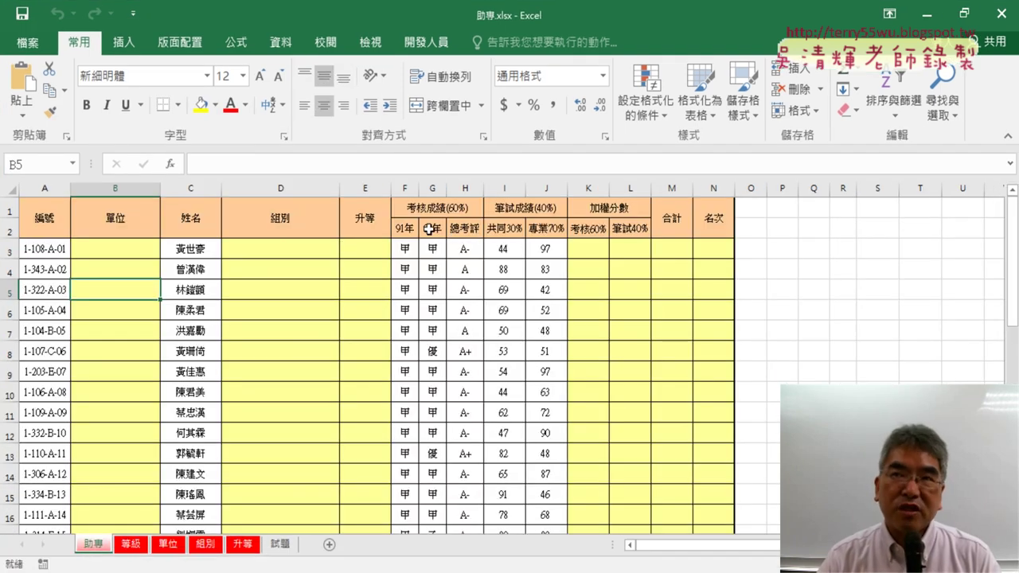
click(1001, 14)
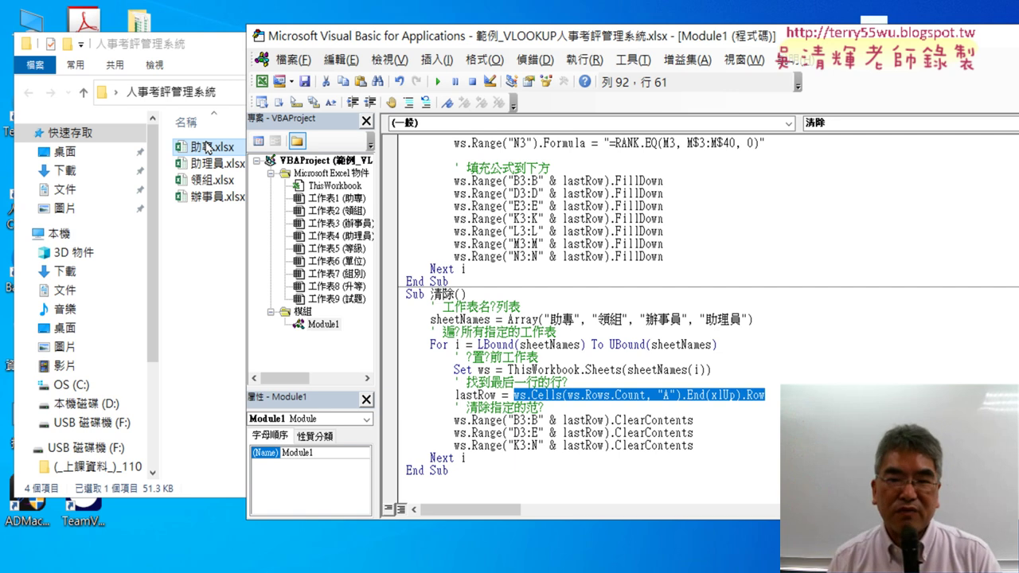
Reselect the four staff files, move the folder window aside and bring the macro code forward.
scroll(700, 269, up, 3)
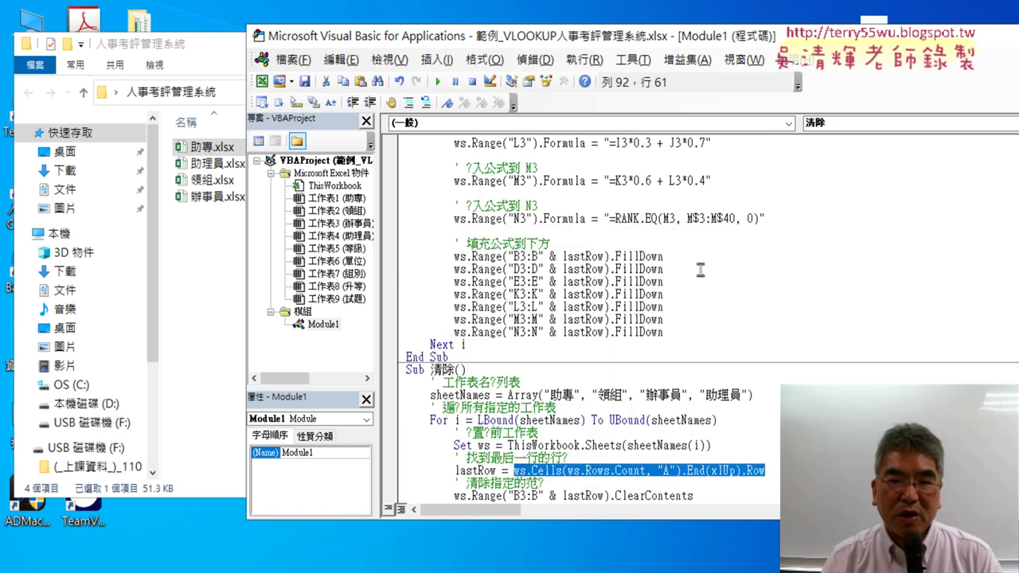
scroll(701, 269, up, 1)
scroll(700, 269, up, 3)
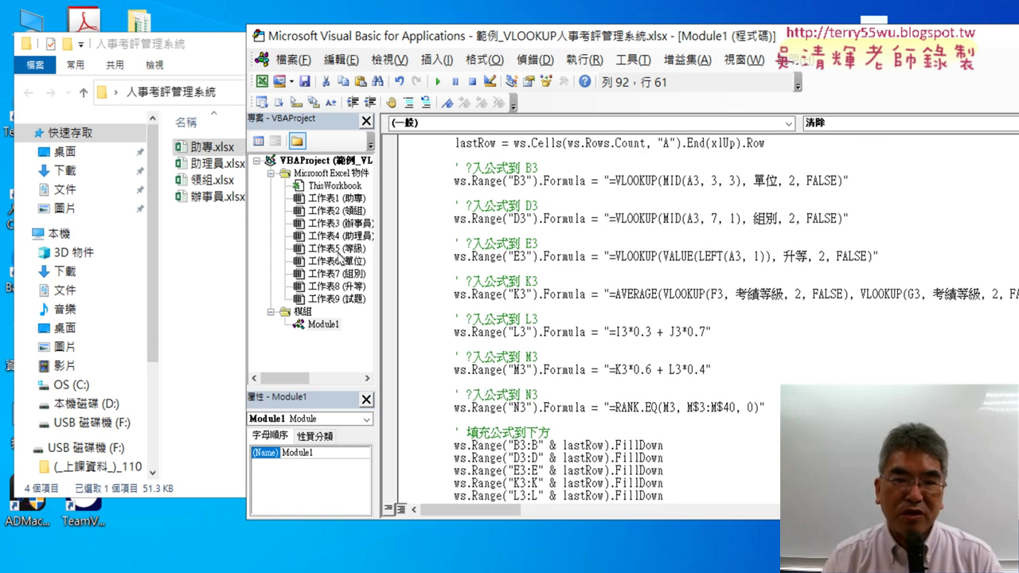
drag(216, 241, 231, 150)
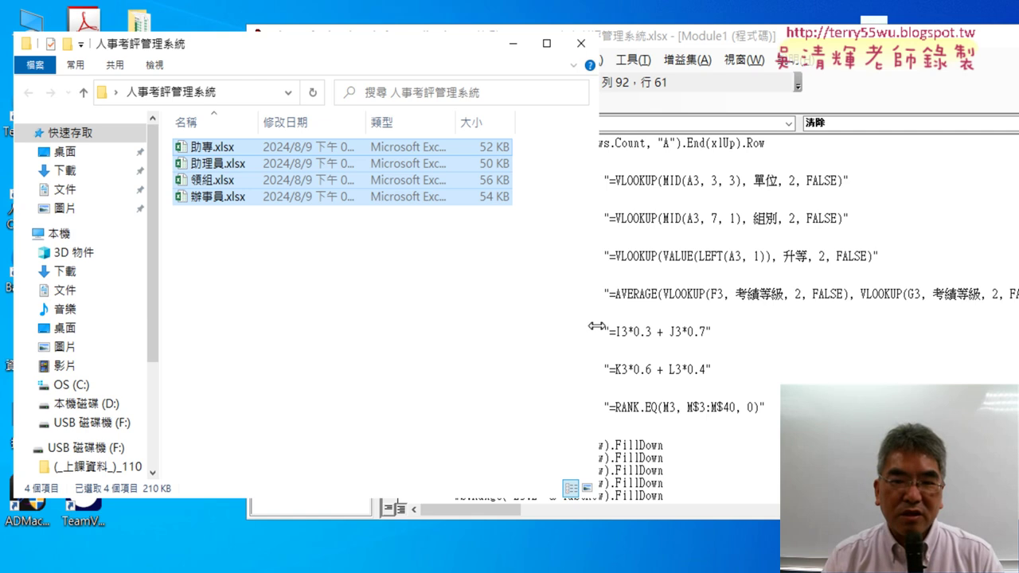
drag(599, 333, 460, 333)
drag(237, 50, 471, 62)
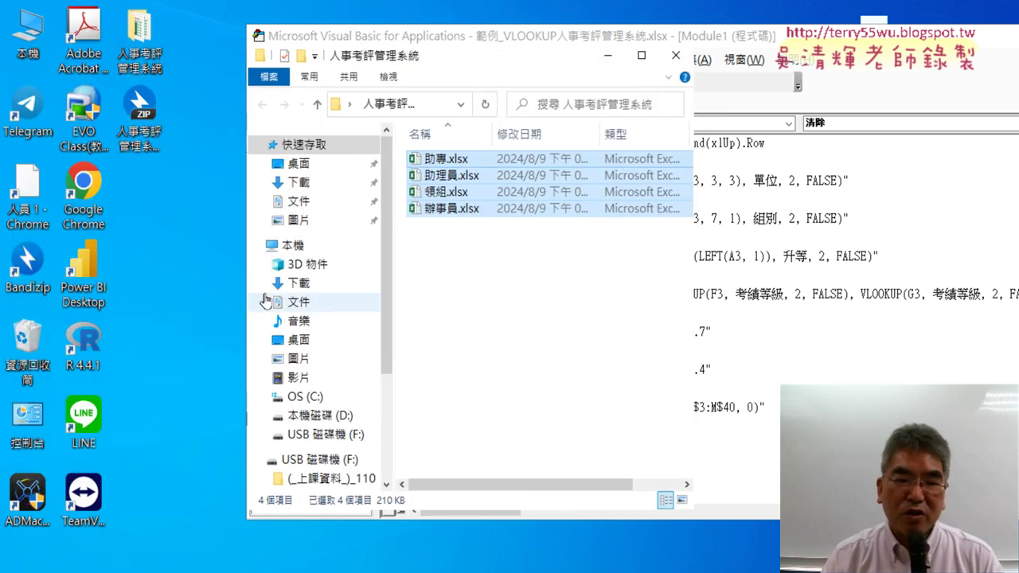
drag(413, 46, 336, 38)
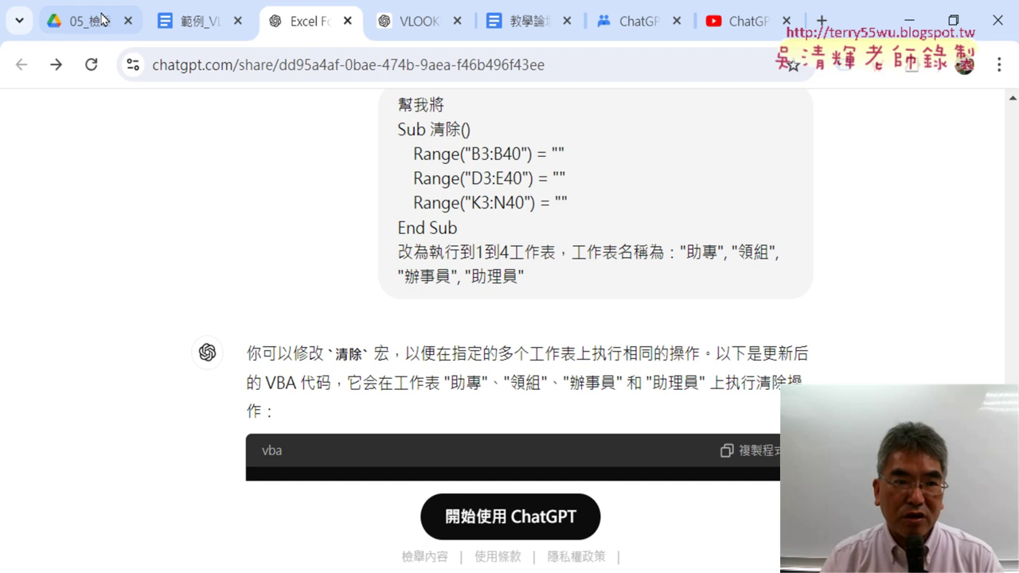
Browse the Google Drive 05_檢視與參照函數 folder and select 人事考評管理系統.zip.
click(88, 21)
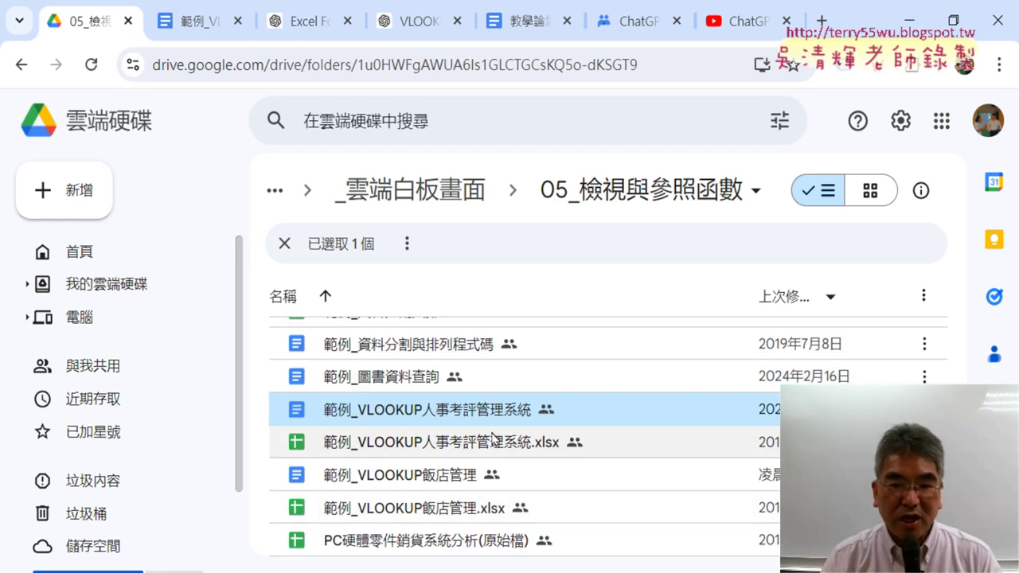
scroll(495, 434, up, 3)
scroll(494, 434, up, 5)
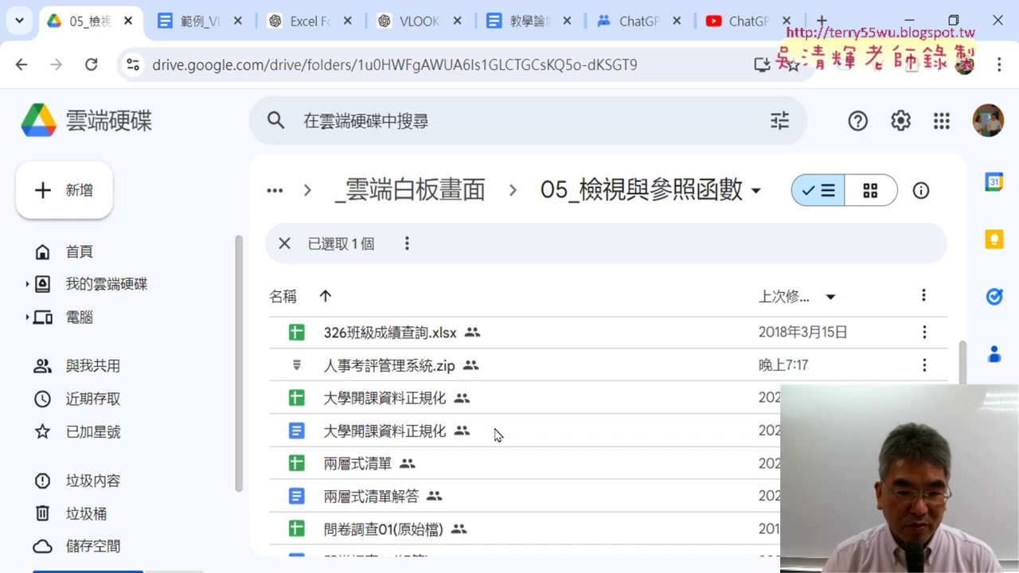
scroll(495, 434, up, 5)
scroll(496, 434, down, 1)
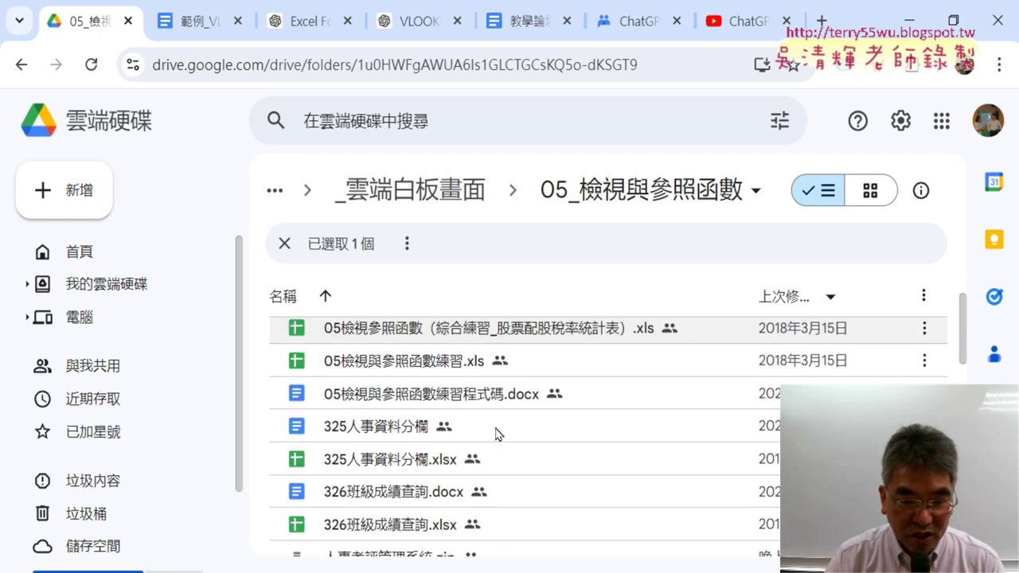
scroll(496, 433, down, 1)
scroll(496, 434, down, 1)
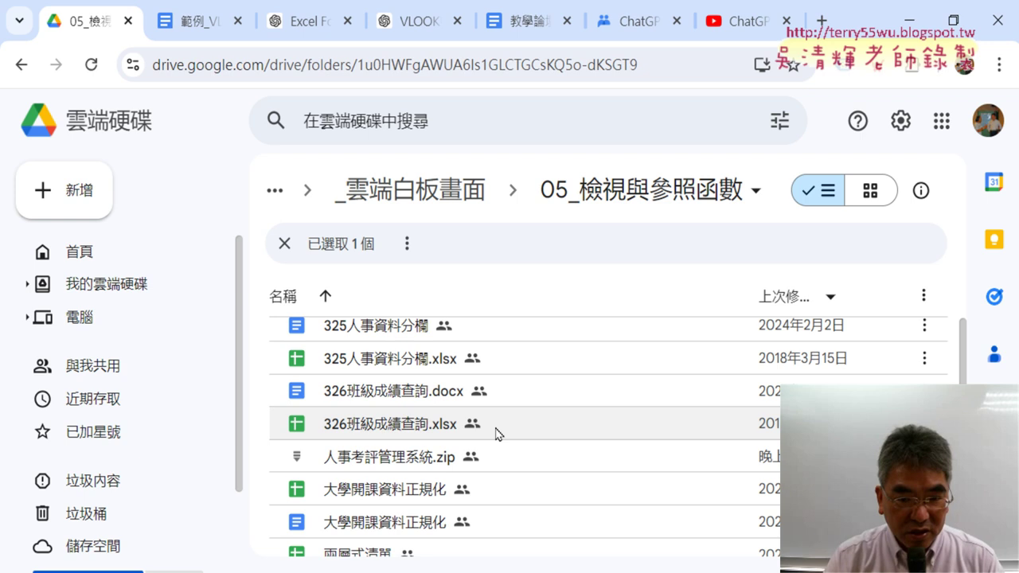
scroll(495, 434, down, 1)
scroll(495, 434, down, 3)
scroll(495, 434, down, 1)
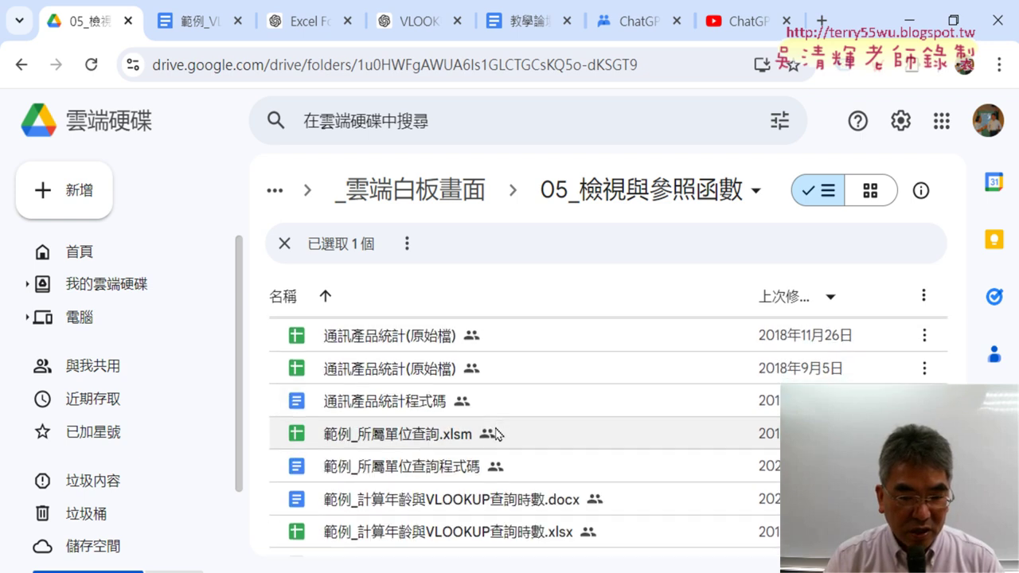
scroll(495, 434, down, 1)
scroll(495, 433, up, 2)
scroll(495, 433, up, 1)
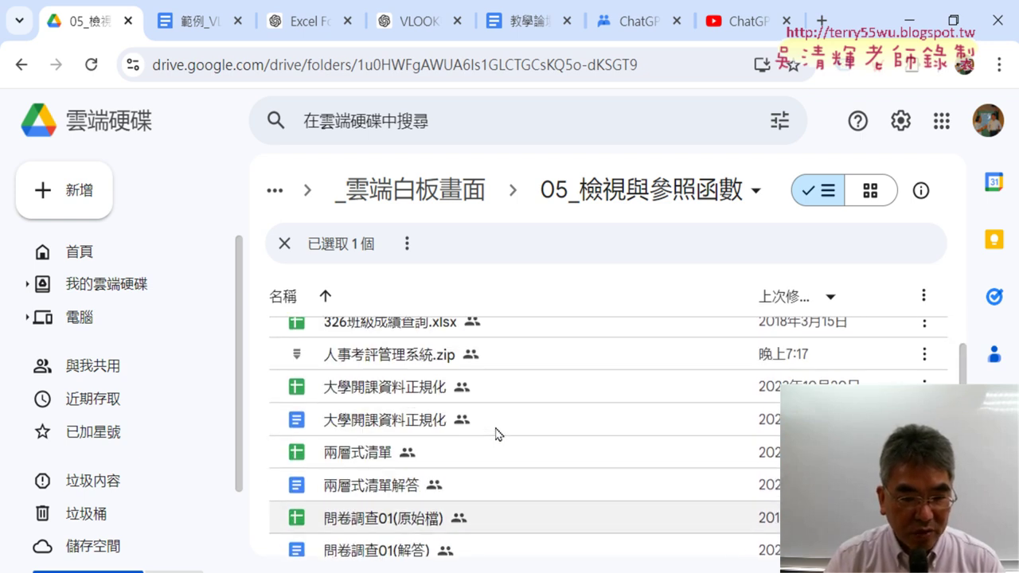
scroll(495, 433, up, 2)
scroll(495, 434, down, 1)
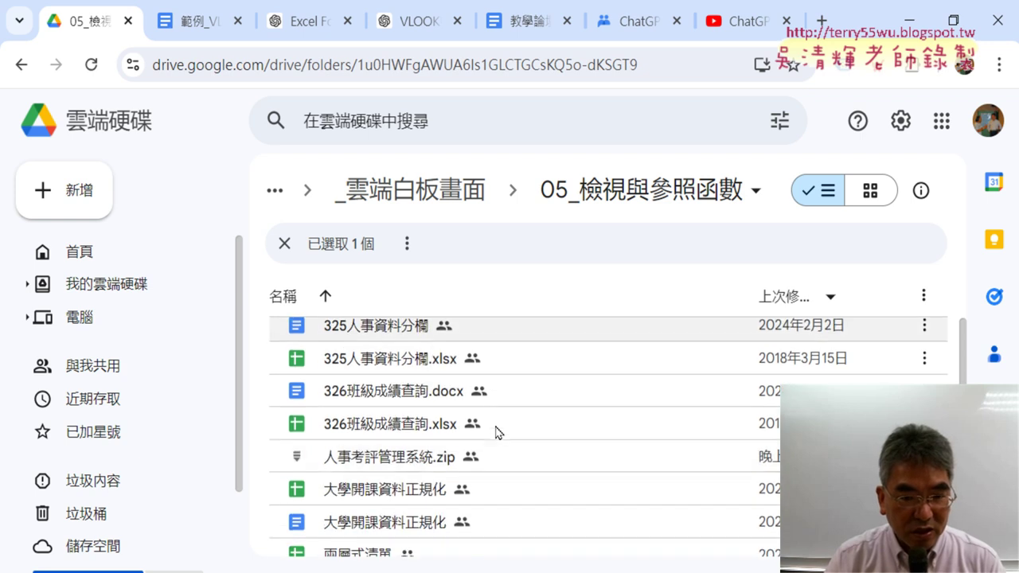
click(445, 458)
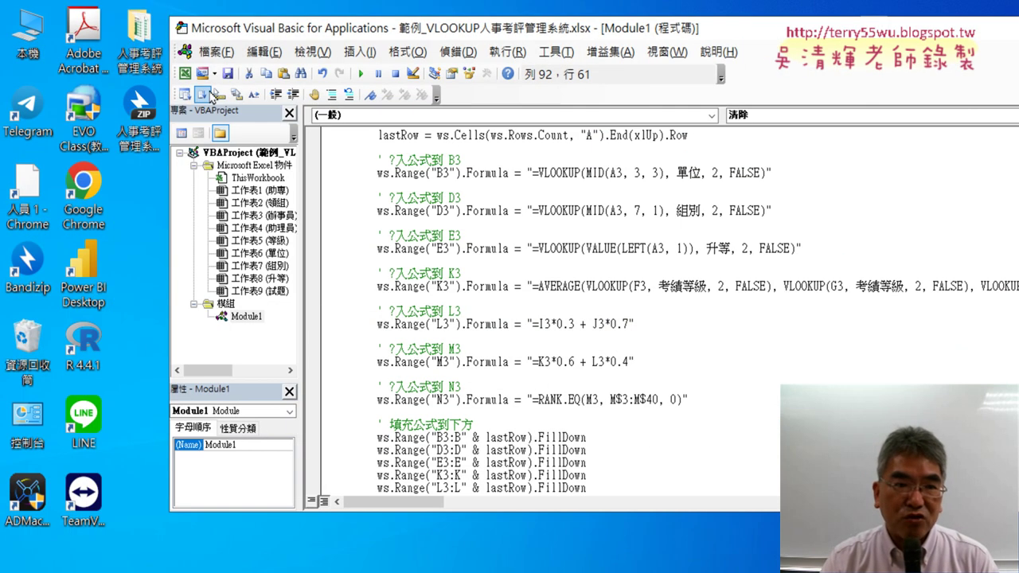
Open the 人事考評管理系統 folder and place it beside a narrowed VBA editor window.
double_click(139, 40)
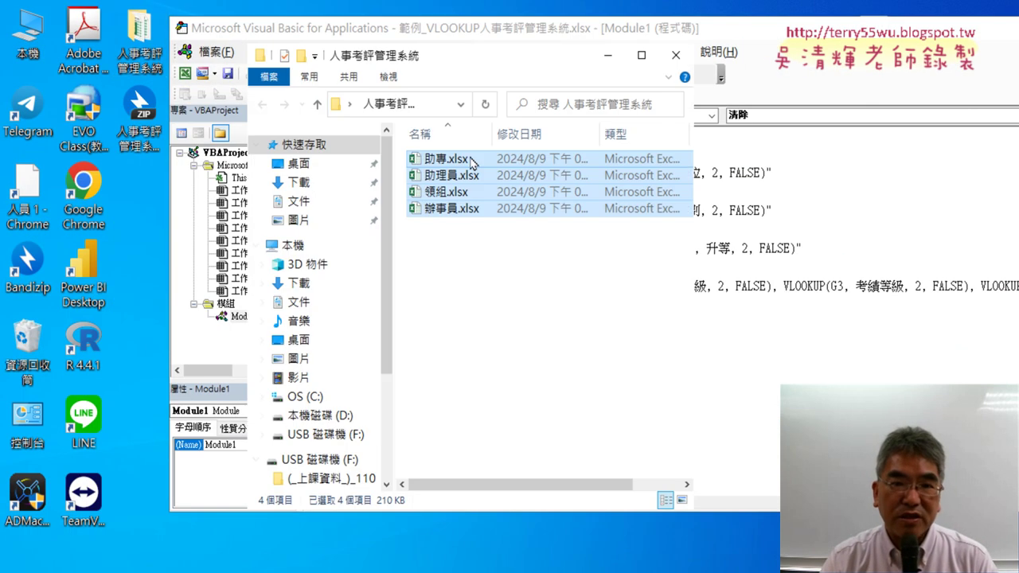
drag(469, 59, 245, 54)
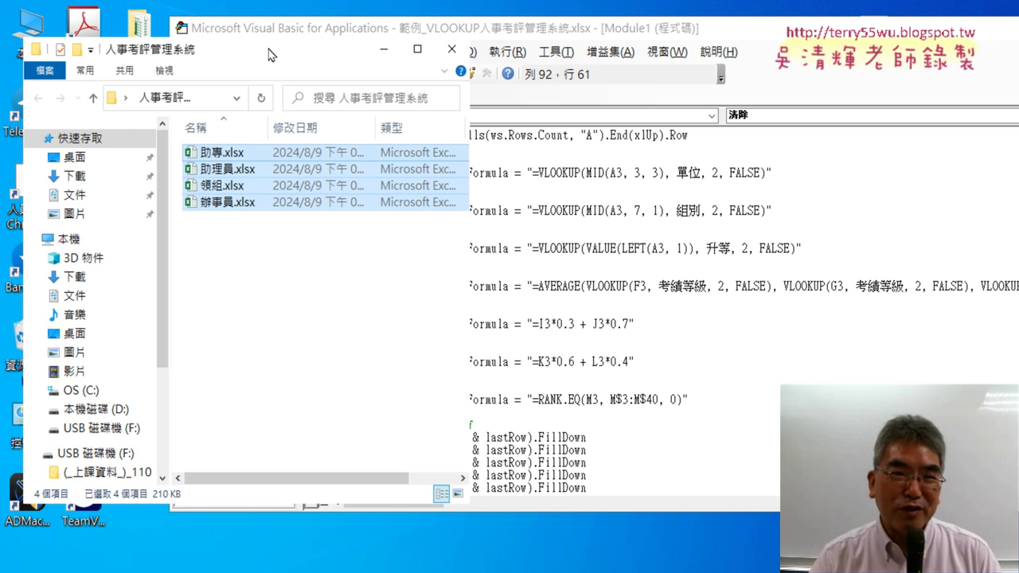
drag(268, 54, 261, 66)
click(480, 30)
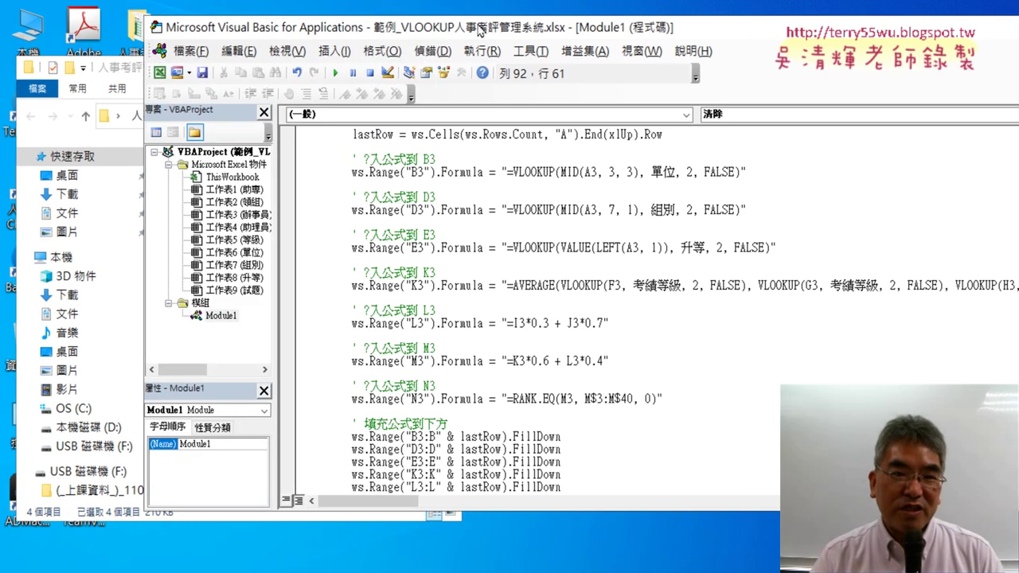
drag(480, 29, 411, 30)
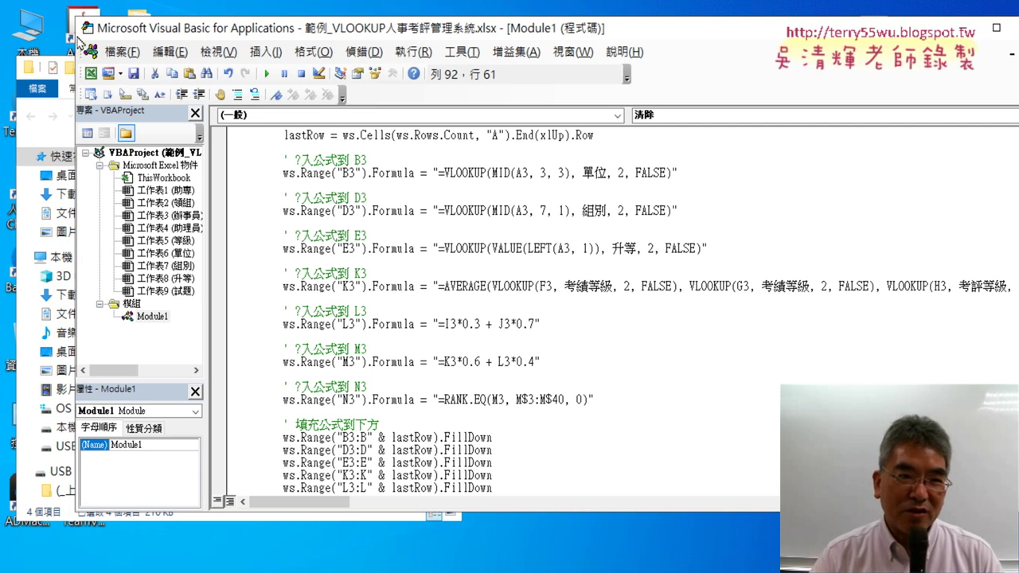
drag(73, 37, 323, 52)
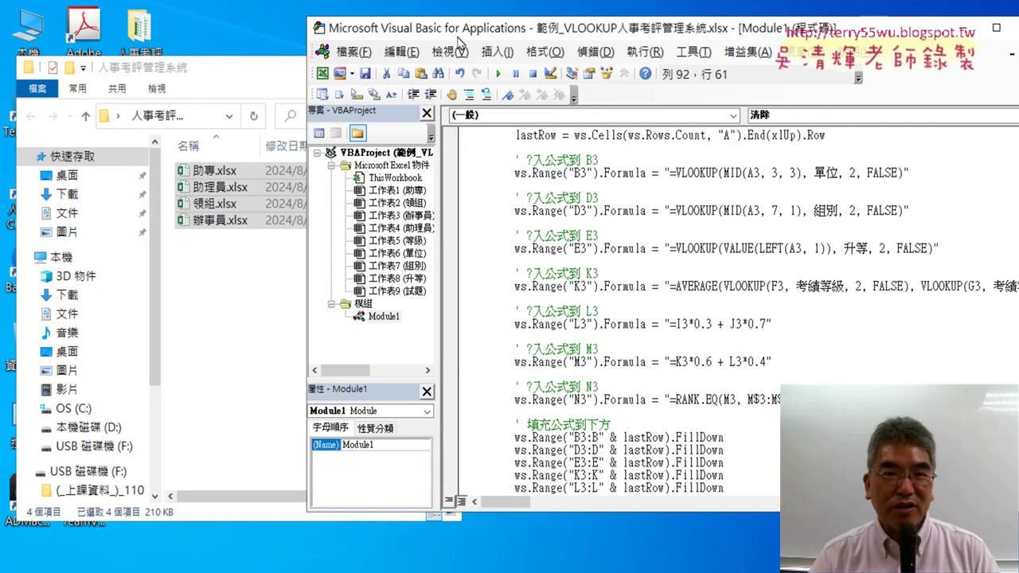
drag(459, 40, 395, 39)
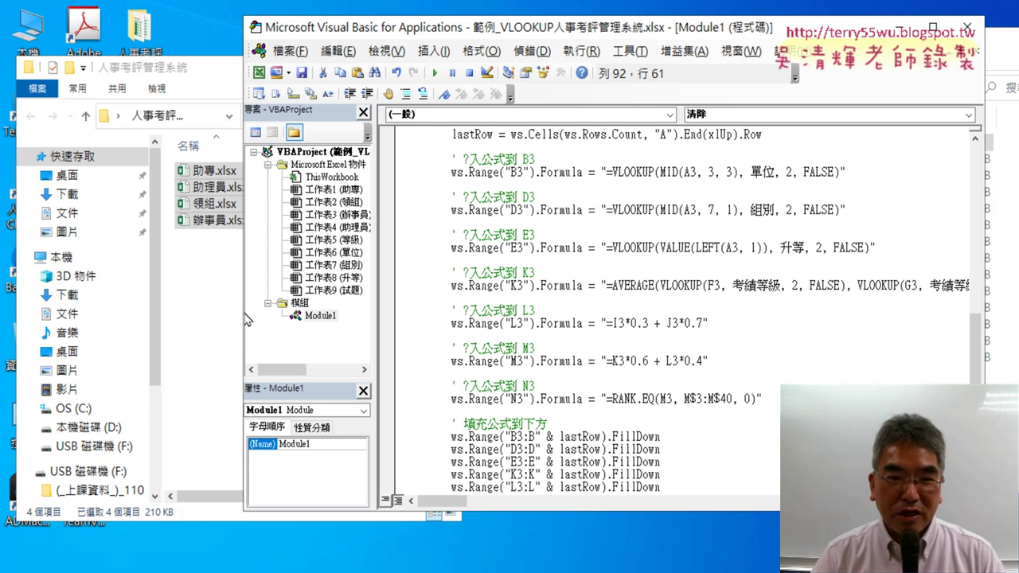
drag(243, 313, 363, 314)
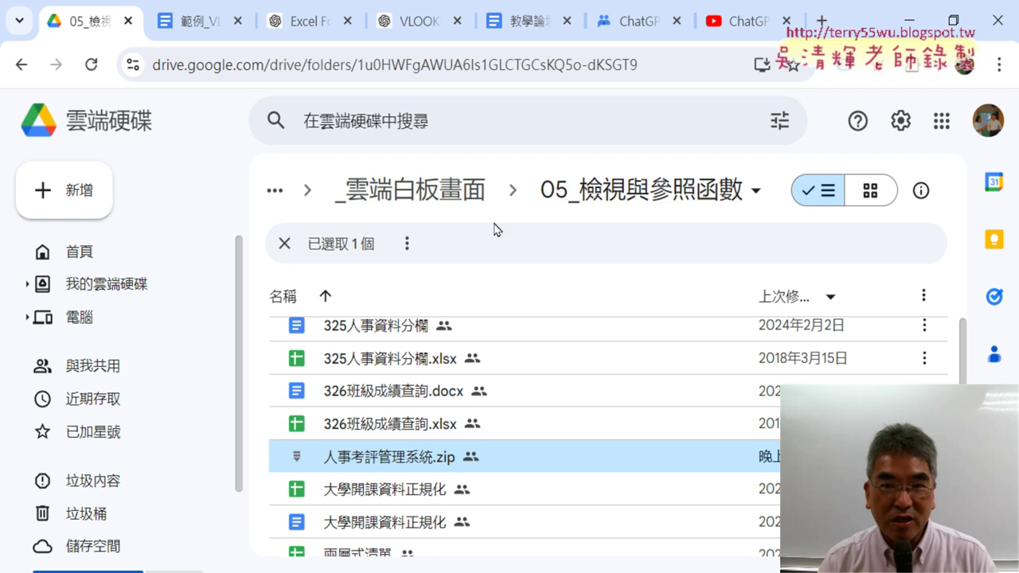
Shrink the shared ChatGPT chat beside the folder and scroll through the macro reply.
click(296, 30)
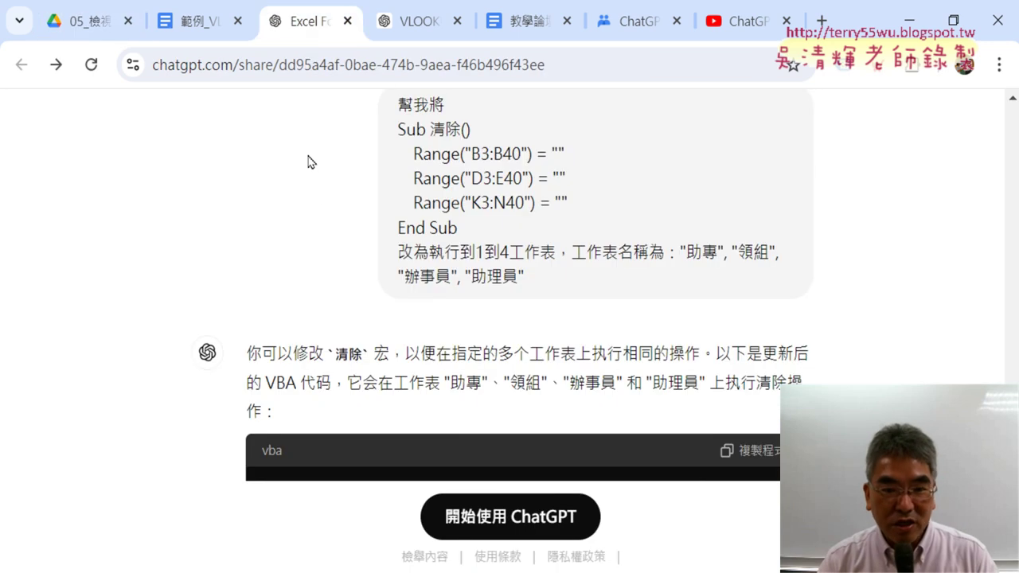
scroll(300, 207, down, 2)
scroll(297, 206, down, 2)
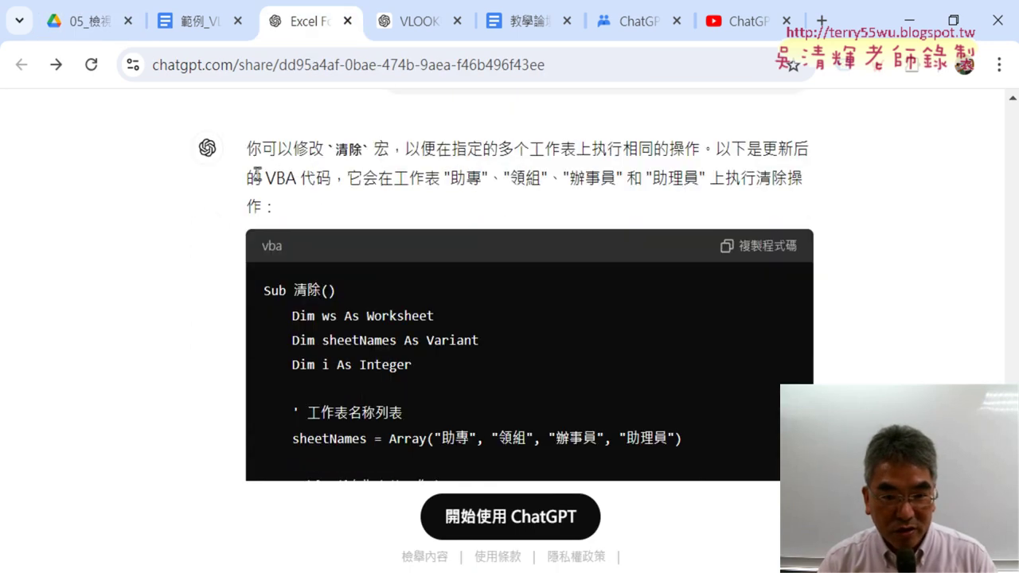
scroll(569, 331, down, 2)
scroll(378, 329, down, 4)
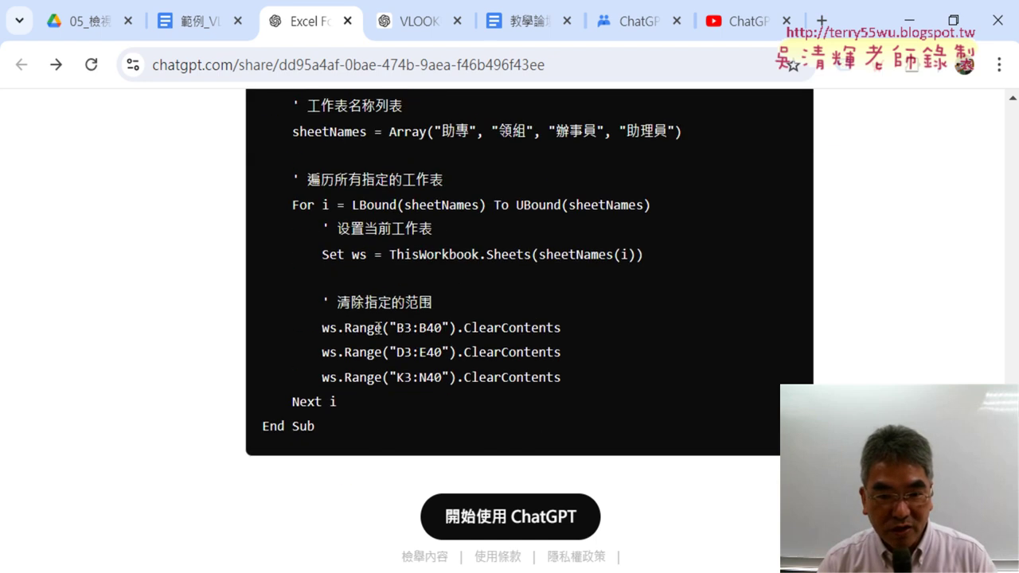
scroll(828, 280, down, 3)
scroll(830, 318, down, 3)
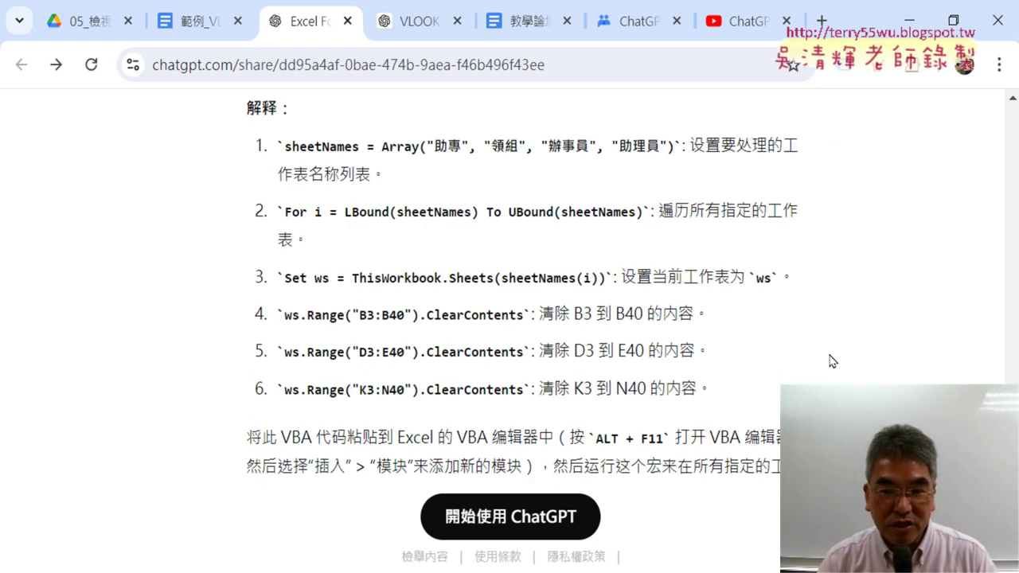
scroll(831, 308, down, 1)
scroll(834, 304, down, 1)
scroll(834, 304, down, 2)
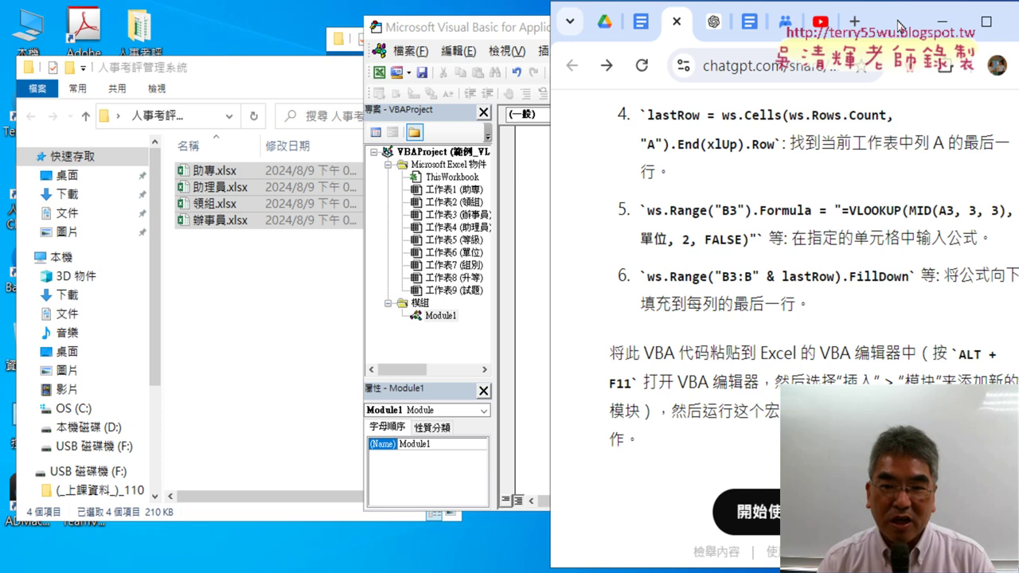
drag(861, 19, 636, 28)
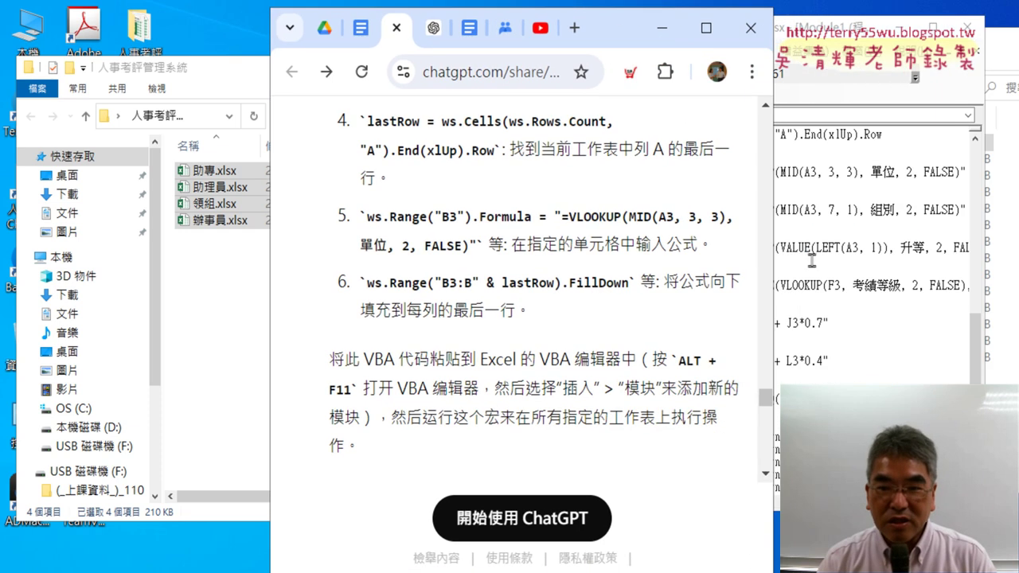
scroll(776, 256, down, 1)
drag(776, 257, 1016, 263)
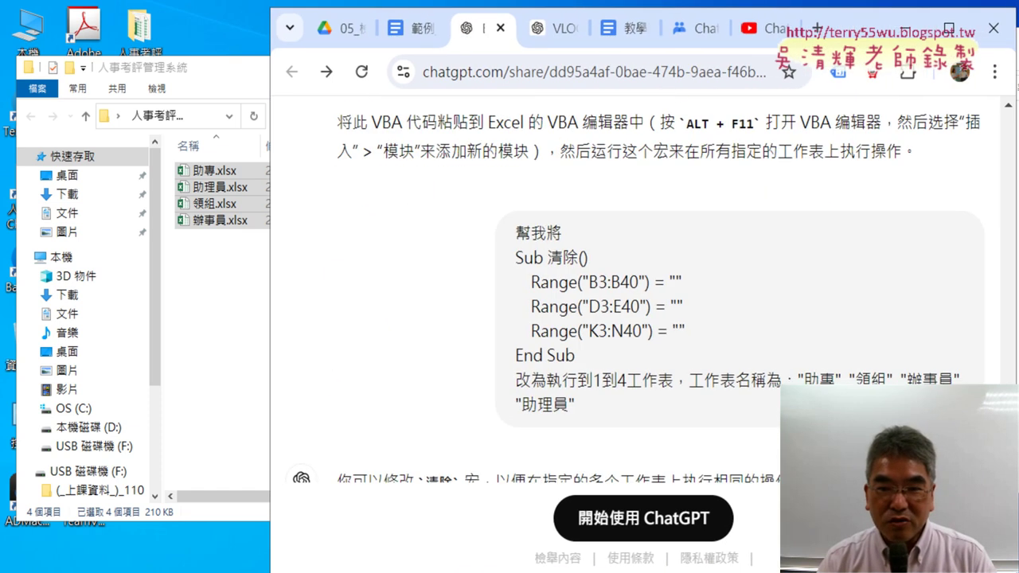
scroll(872, 303, down, 6)
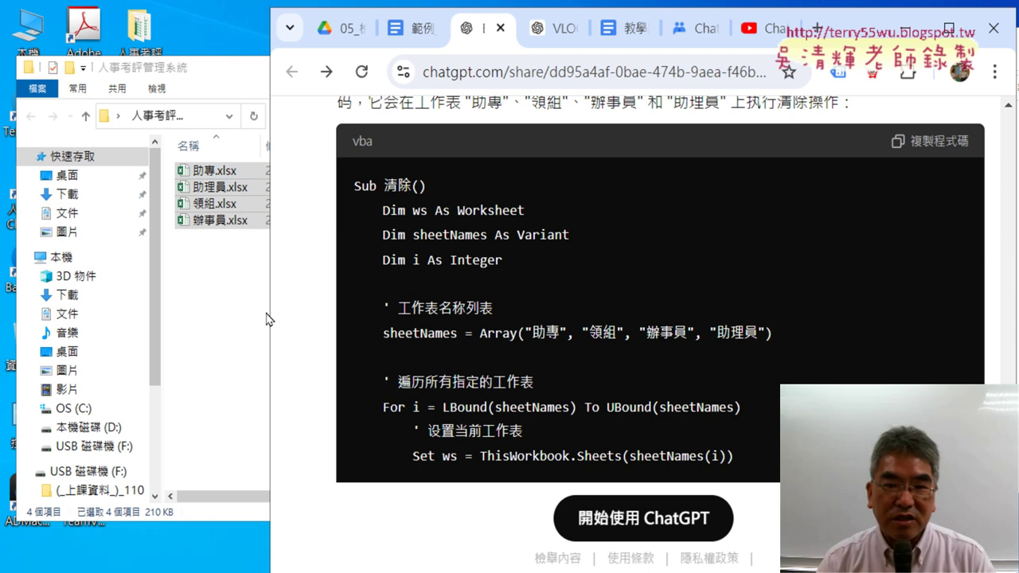
scroll(855, 291, down, 2)
scroll(856, 291, down, 3)
scroll(855, 291, down, 4)
scroll(855, 291, down, 3)
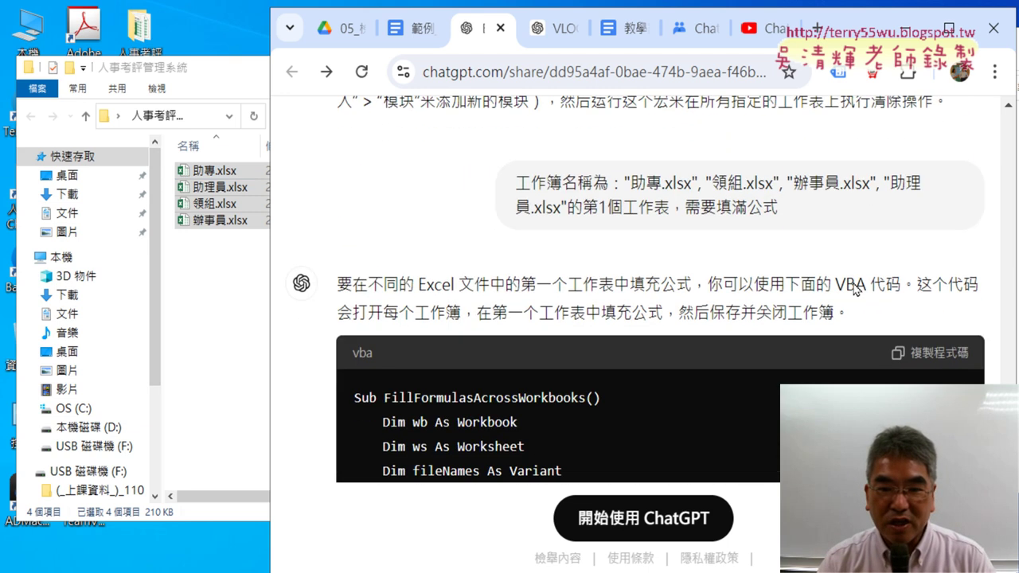
scroll(856, 291, down, 1)
scroll(579, 191, up, 1)
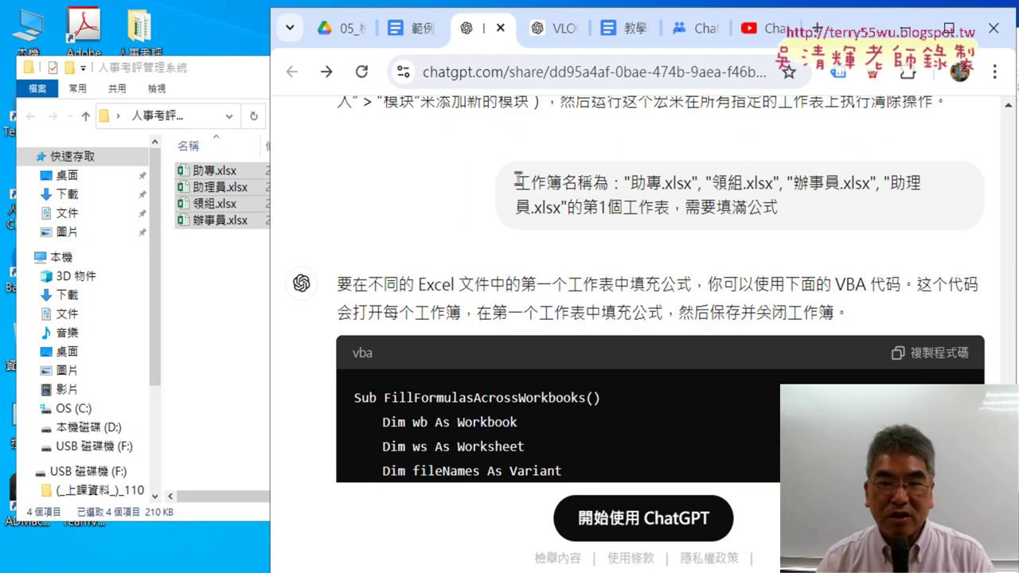
Highlight 工作簿名稱為 and the .xlsx extension of 助專.xlsx in the prompt.
drag(516, 183, 562, 183)
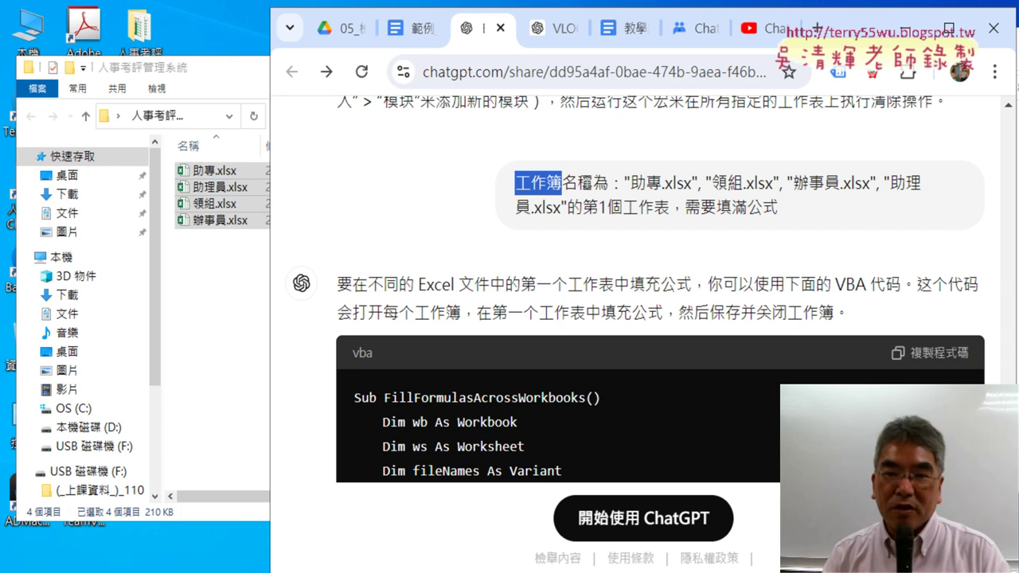
click(573, 183)
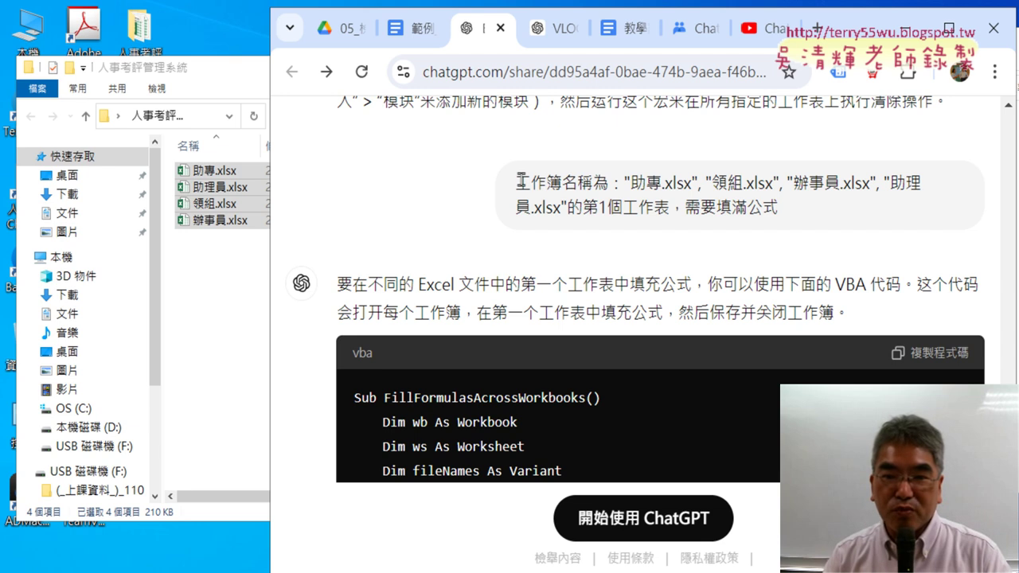
drag(521, 182, 611, 184)
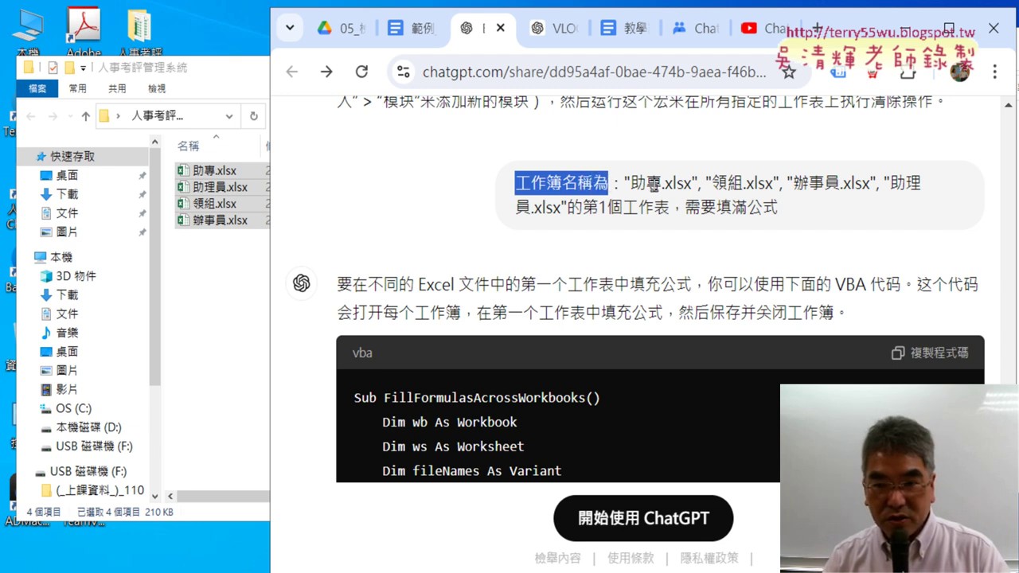
click(478, 191)
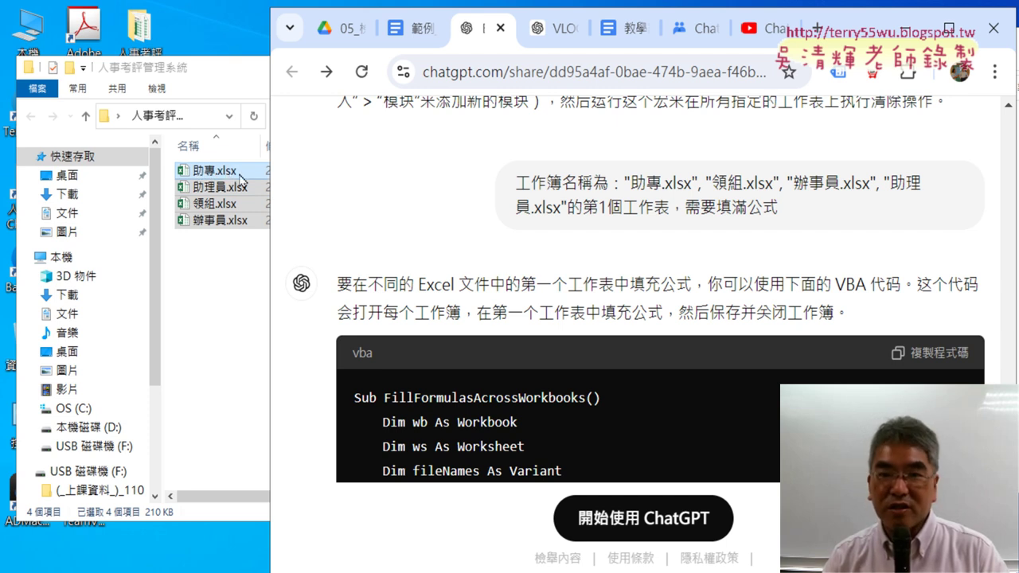
drag(692, 184, 665, 184)
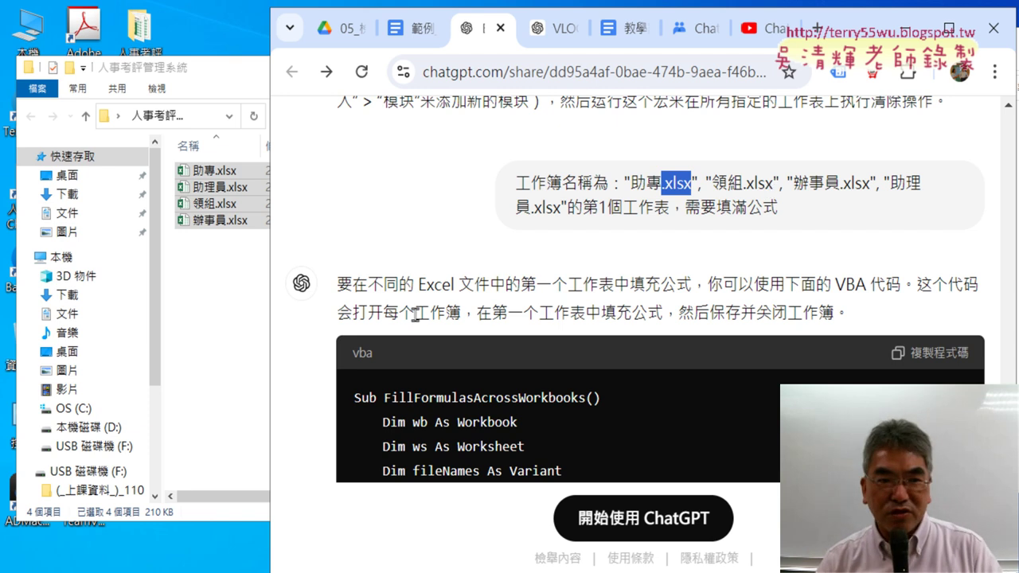
Bring the staff files folder forward and show its View options.
click(207, 308)
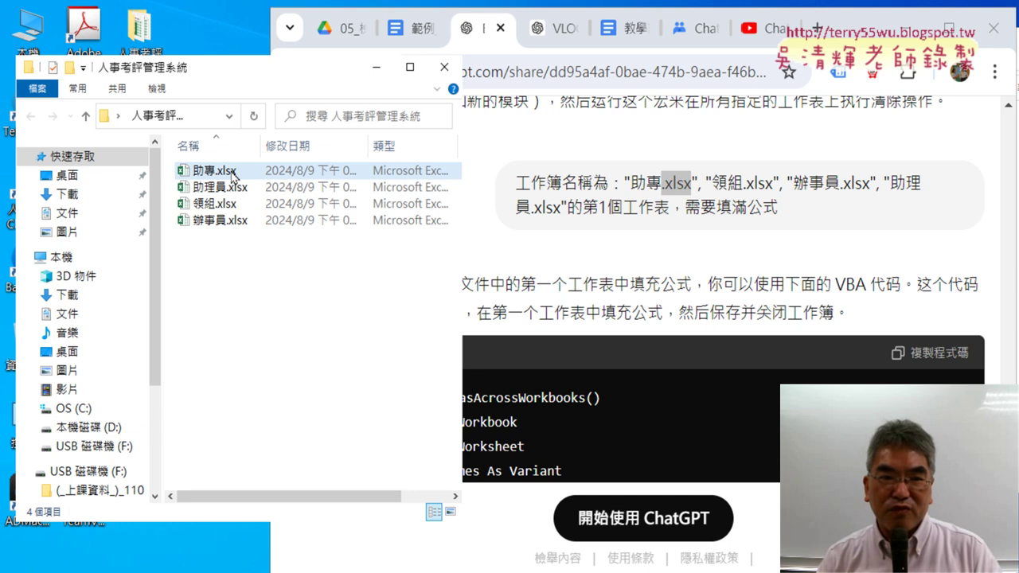
click(159, 95)
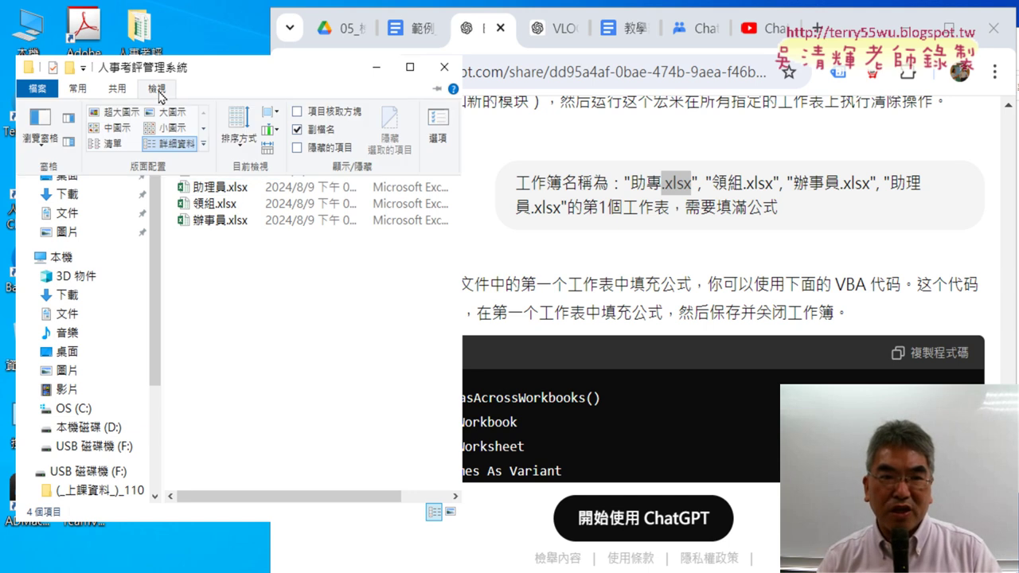
click(159, 93)
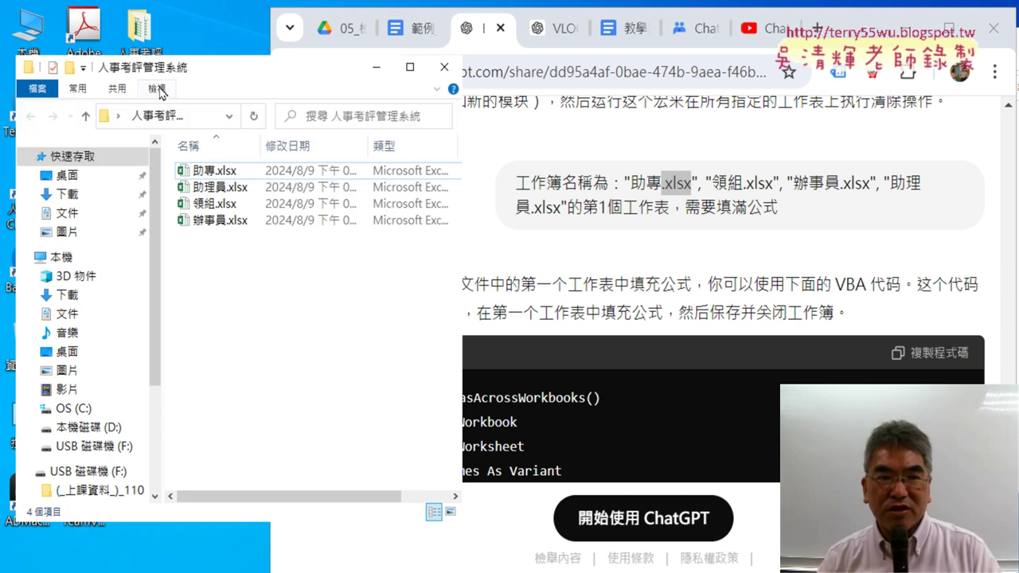
click(159, 93)
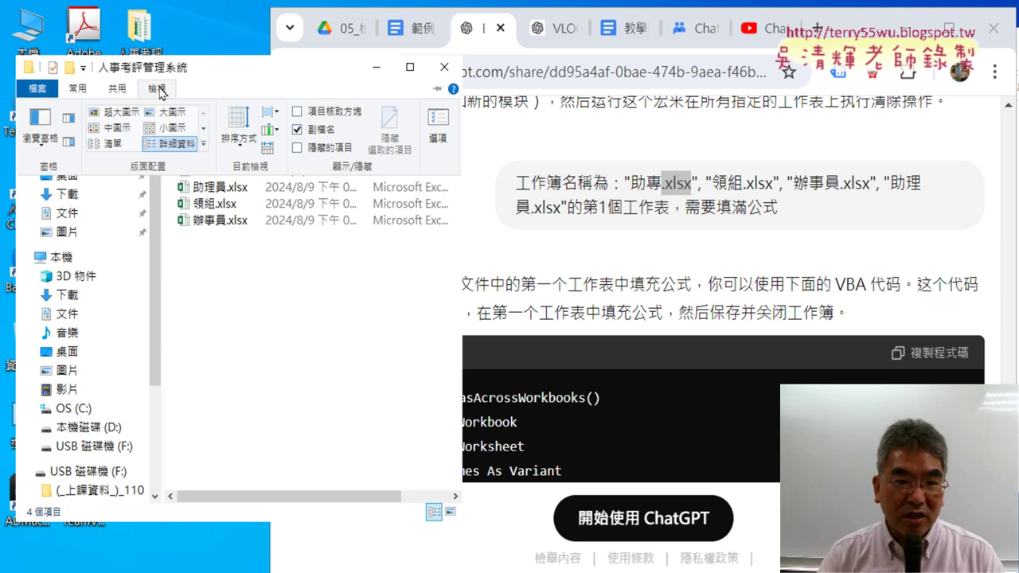
Mark the File name extensions setting and the .xlsx endings of 助理員.xlsx and 助專.xlsx.
click(159, 92)
click(162, 94)
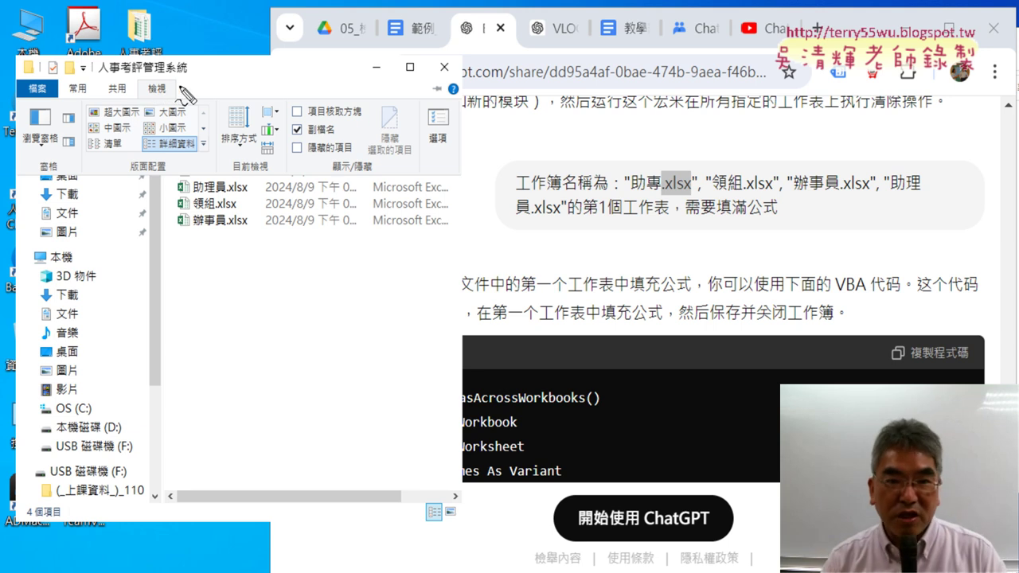
mouse_move(359, 150)
mouse_down()
mouse_move(306, 148)
mouse_move(369, 129)
mouse_up()
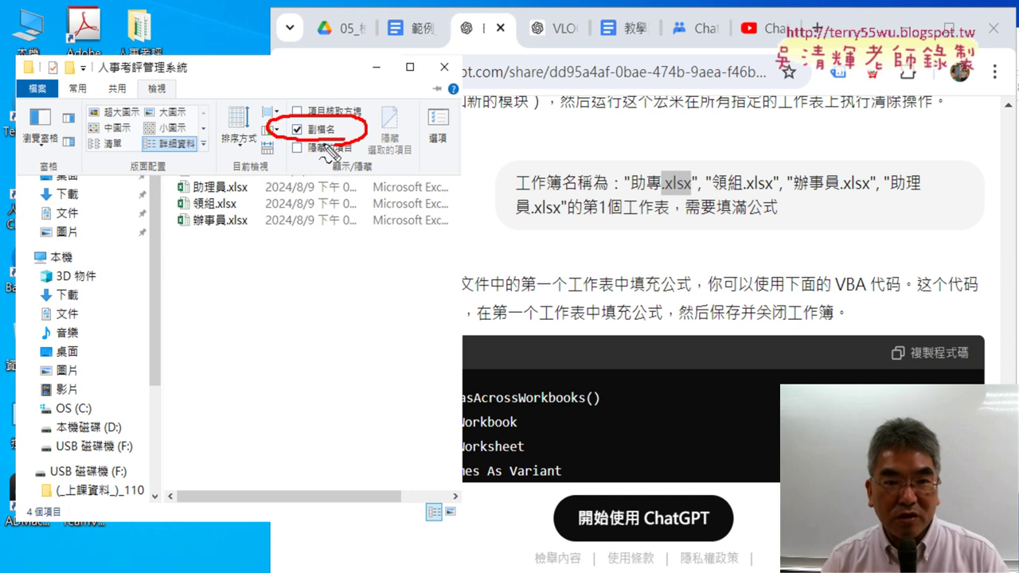
drag(297, 127, 335, 104)
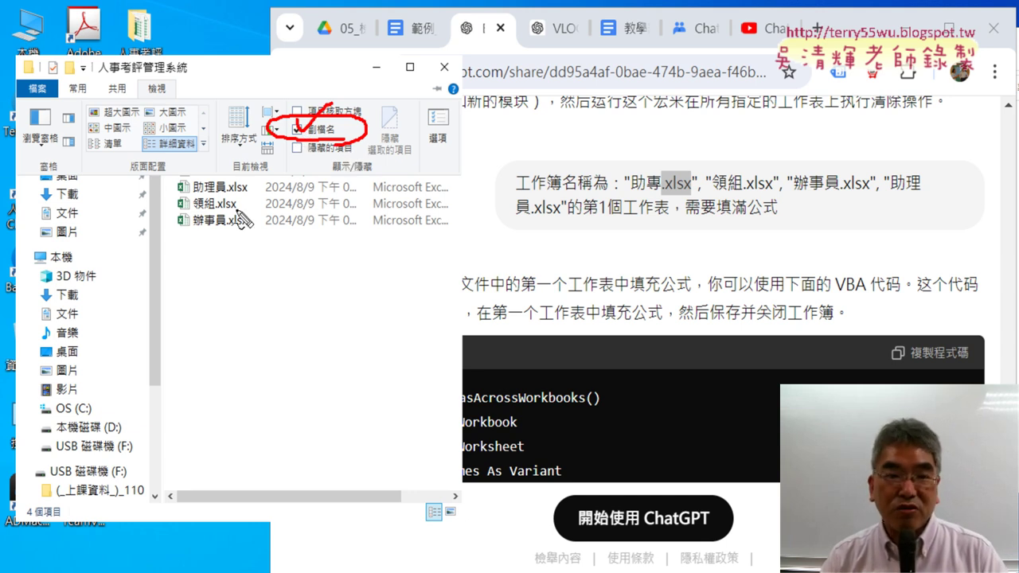
drag(218, 192, 252, 191)
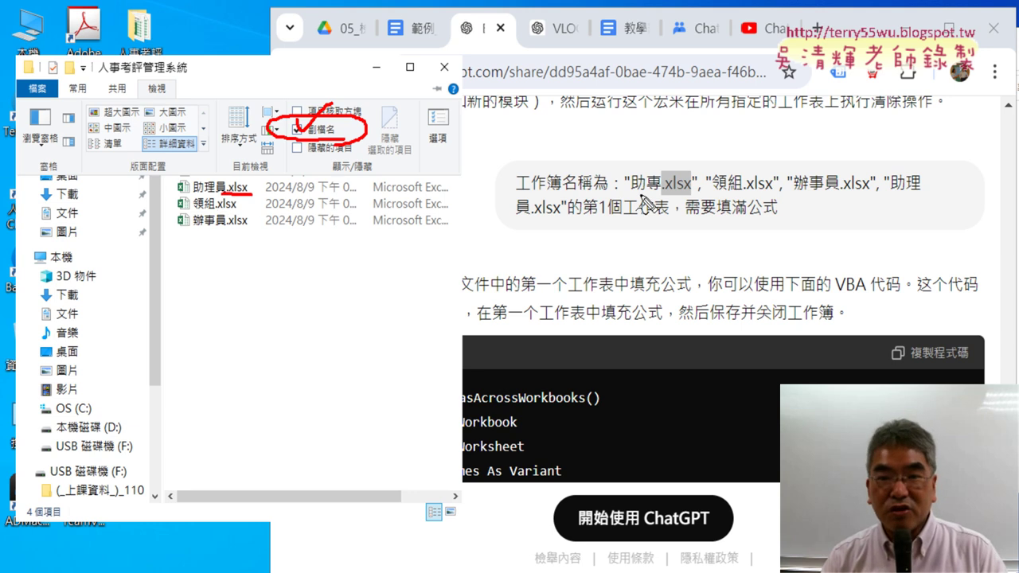
drag(625, 193, 695, 191)
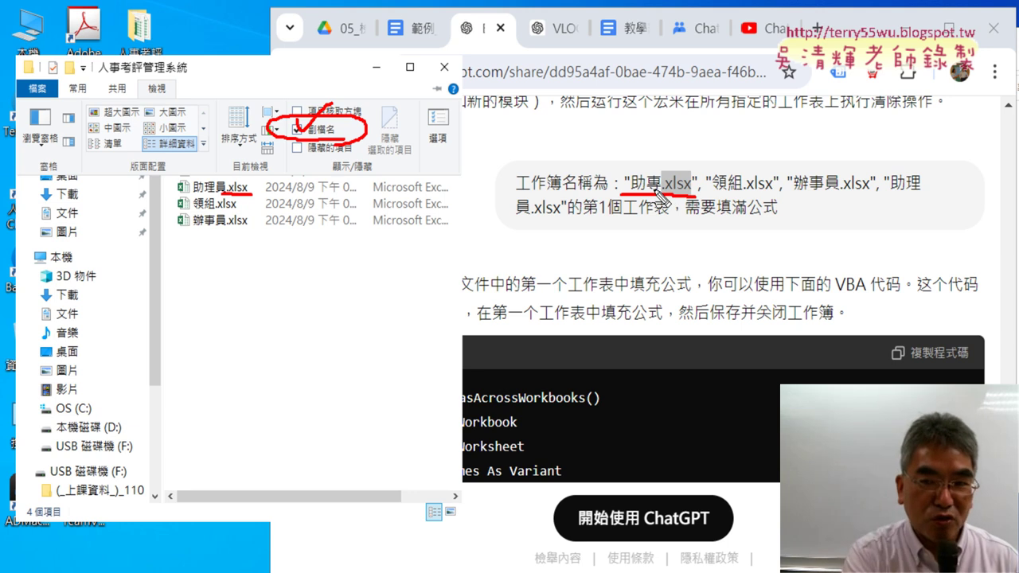
key(Escape)
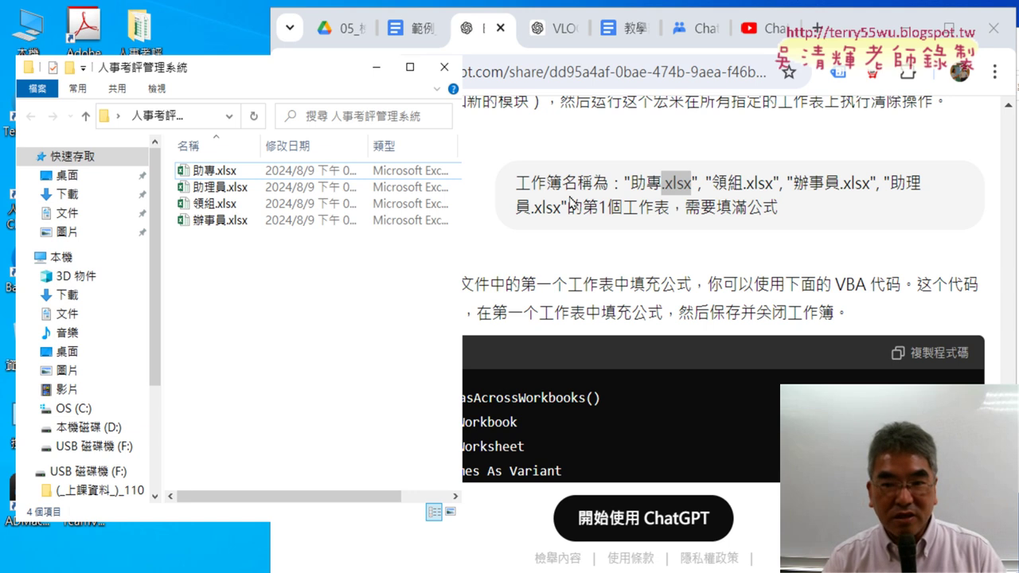
Scroll the ChatGPT chat back to the prompt about filling formulas in the first worksheet.
mouse_move(570, 208)
mouse_down()
mouse_move(763, 208)
mouse_move(788, 221)
mouse_up()
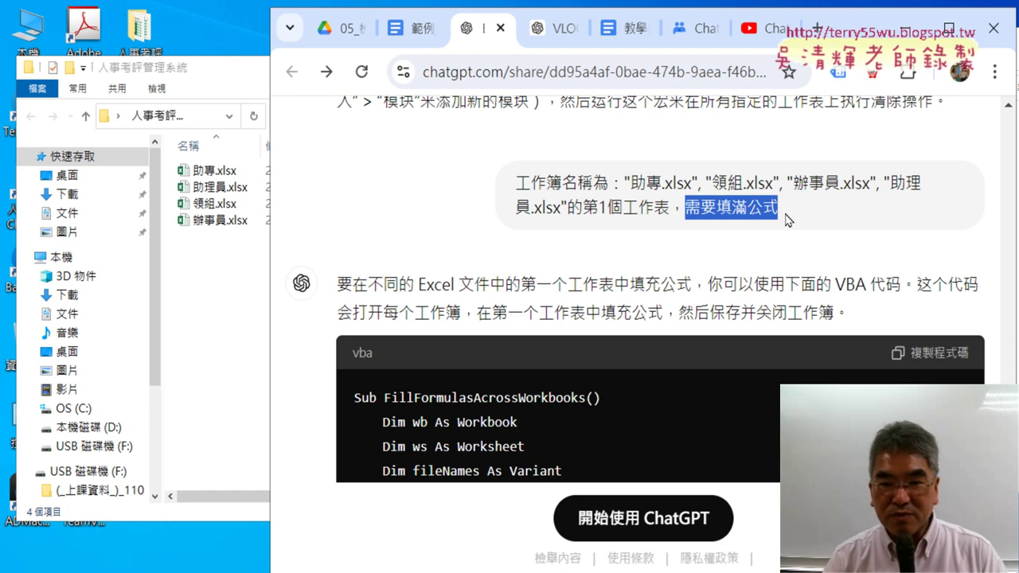
scroll(788, 220, up, 5)
scroll(788, 220, up, 5)
scroll(788, 220, up, 5)
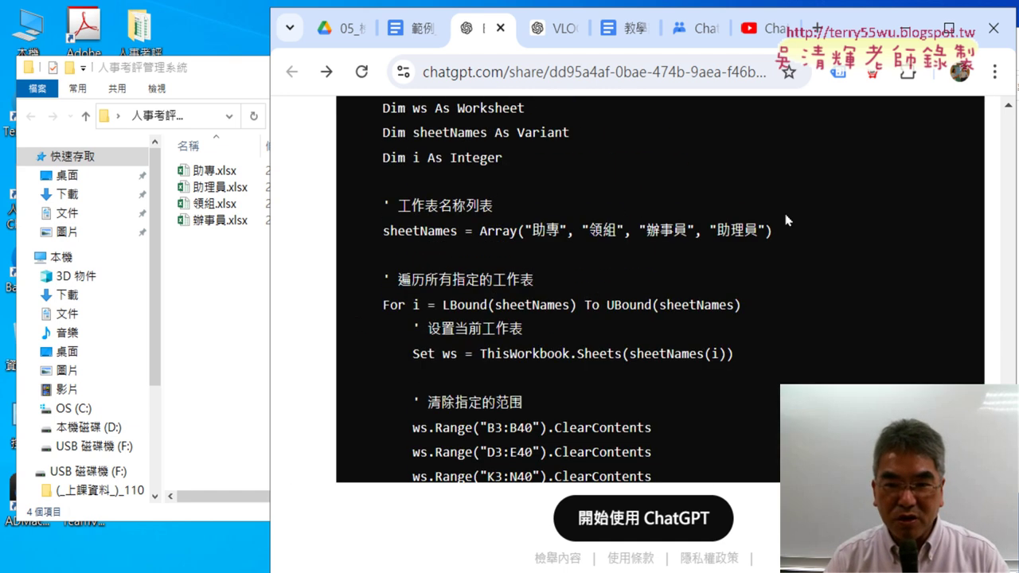
scroll(788, 221, up, 5)
scroll(788, 221, up, 1)
scroll(788, 220, up, 2)
scroll(788, 221, up, 3)
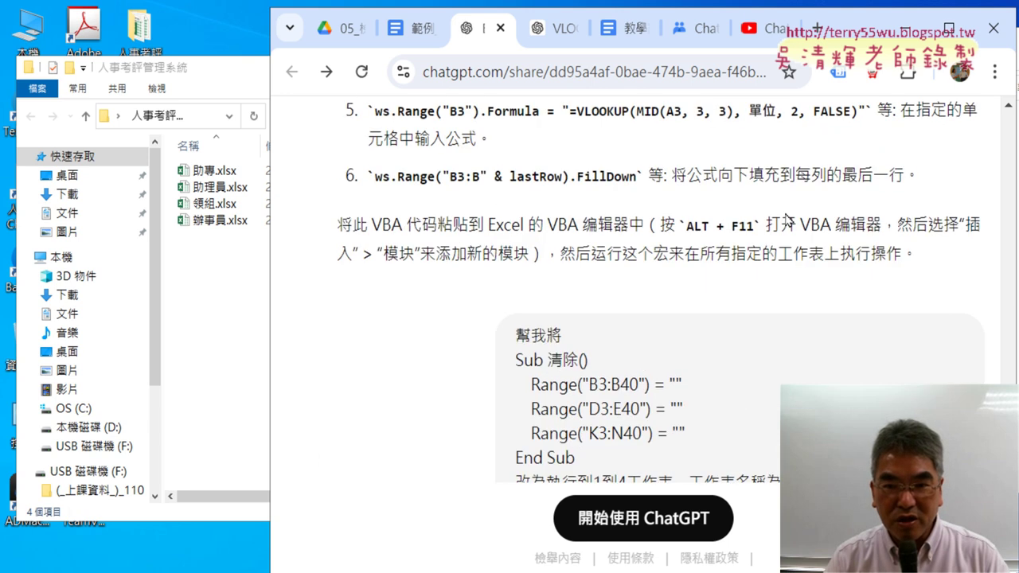
scroll(788, 221, up, 3)
scroll(786, 221, up, 2)
scroll(787, 220, up, 3)
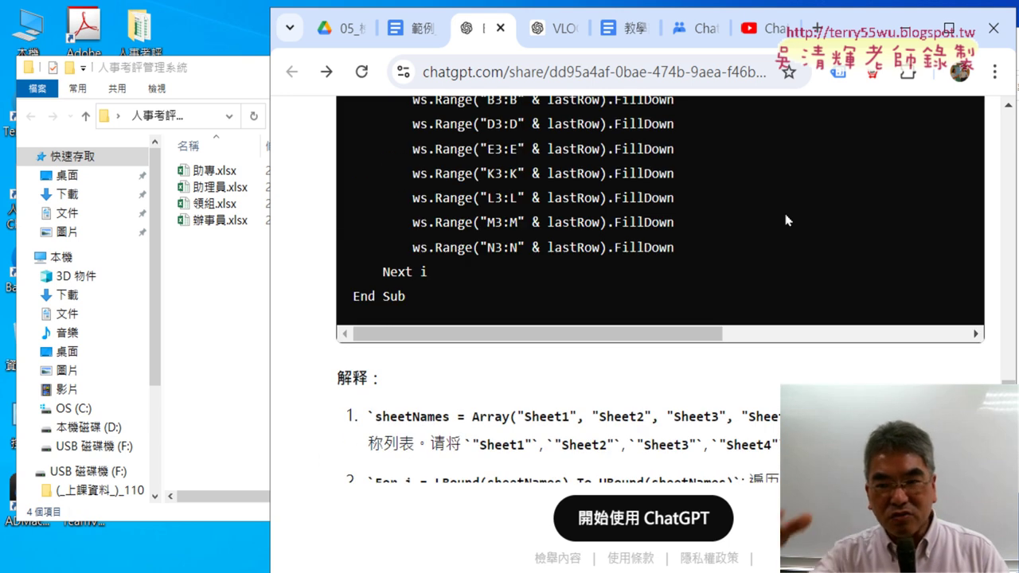
scroll(785, 221, down, 5)
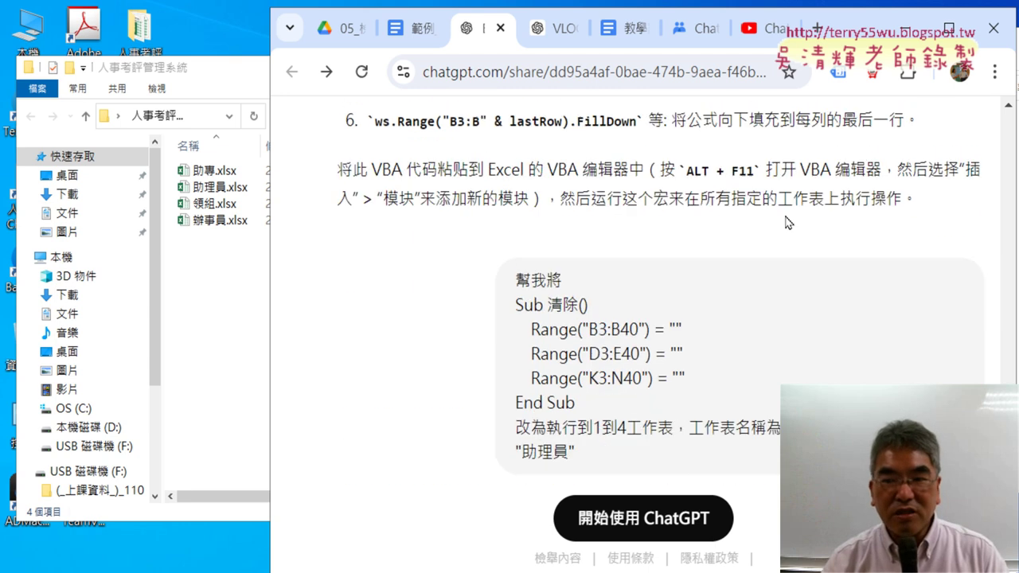
scroll(785, 223, down, 5)
scroll(786, 225, down, 4)
scroll(785, 225, down, 3)
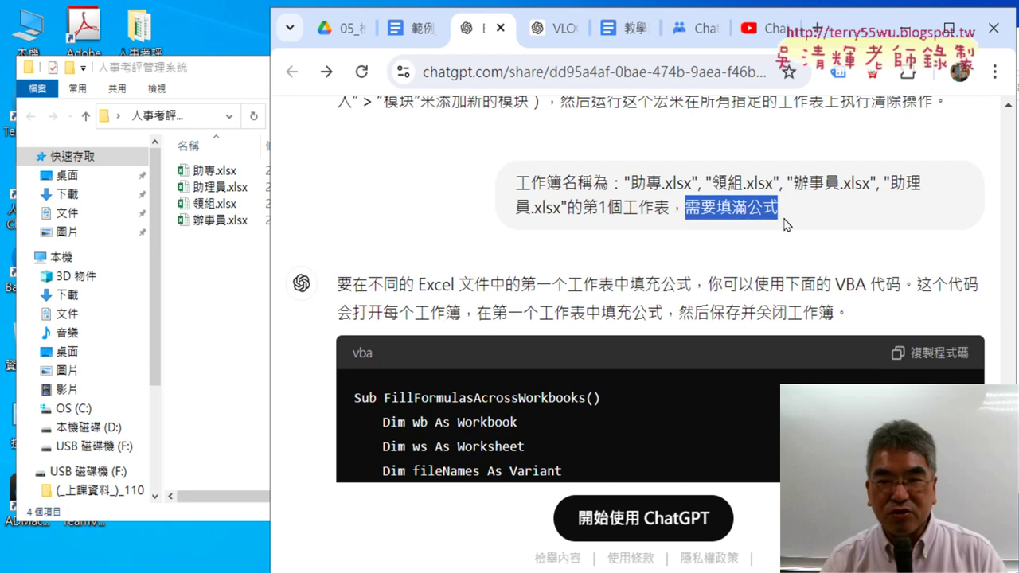
Highlight the four workbook names 助專, 助理員, 領組, 辦事員 .xlsx in the prompt.
click(754, 200)
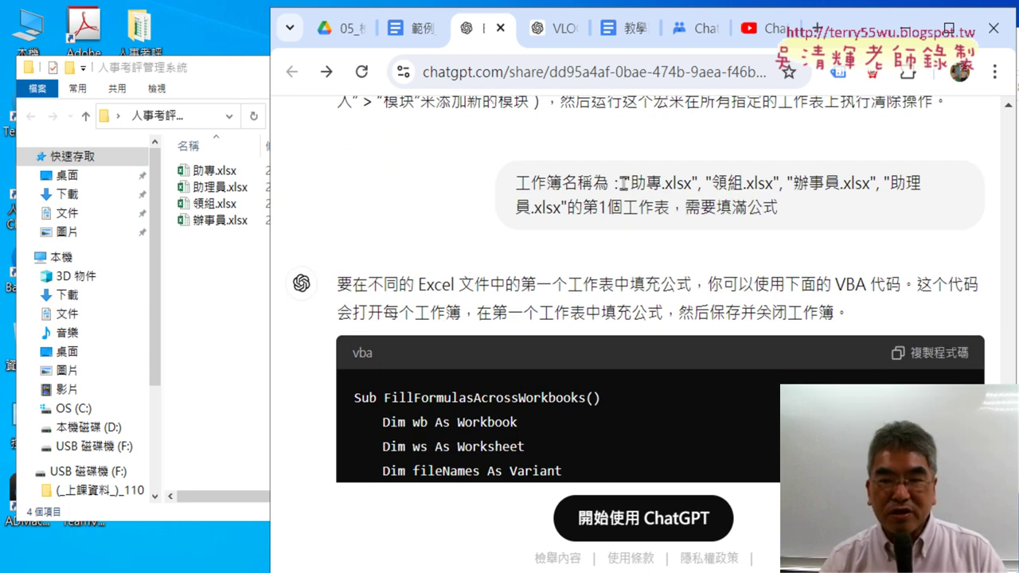
drag(624, 183, 649, 202)
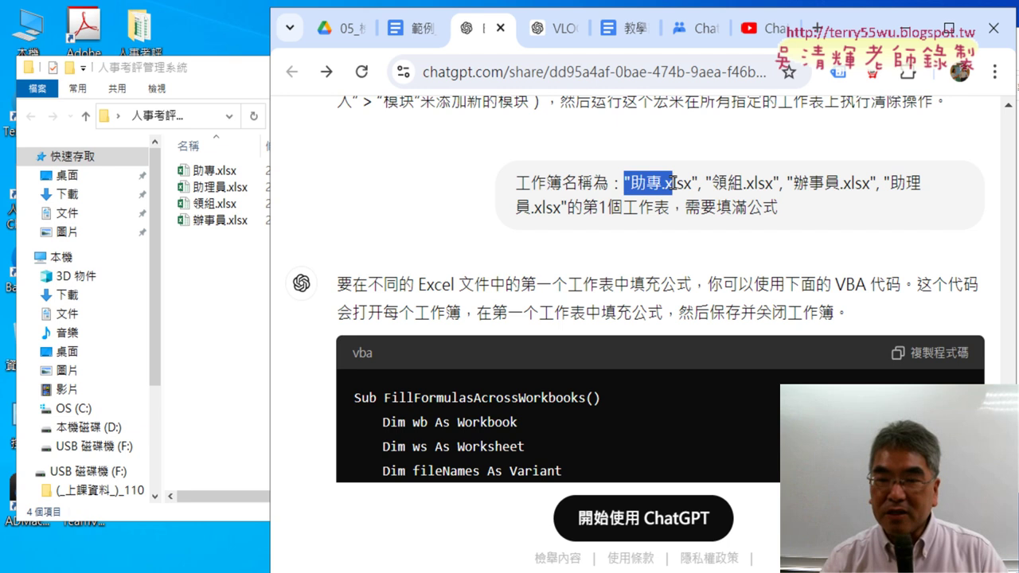
click(551, 178)
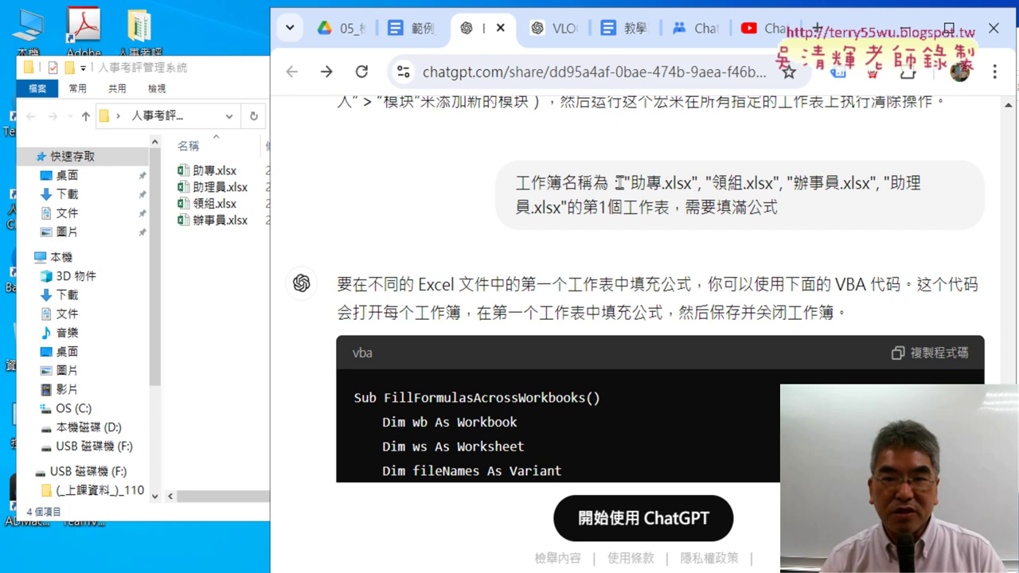
drag(619, 183, 697, 183)
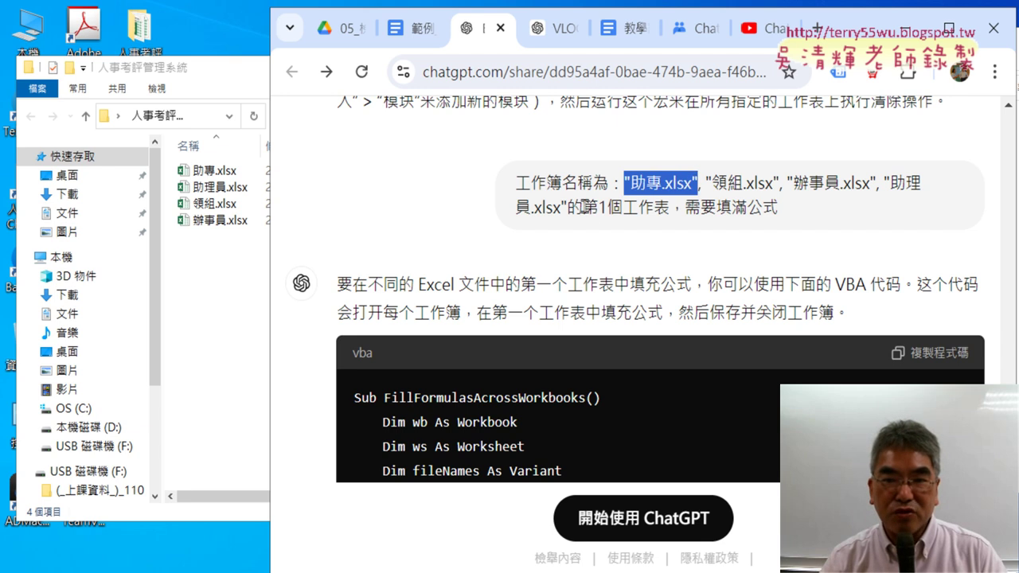
drag(585, 205, 687, 207)
drag(779, 207, 513, 197)
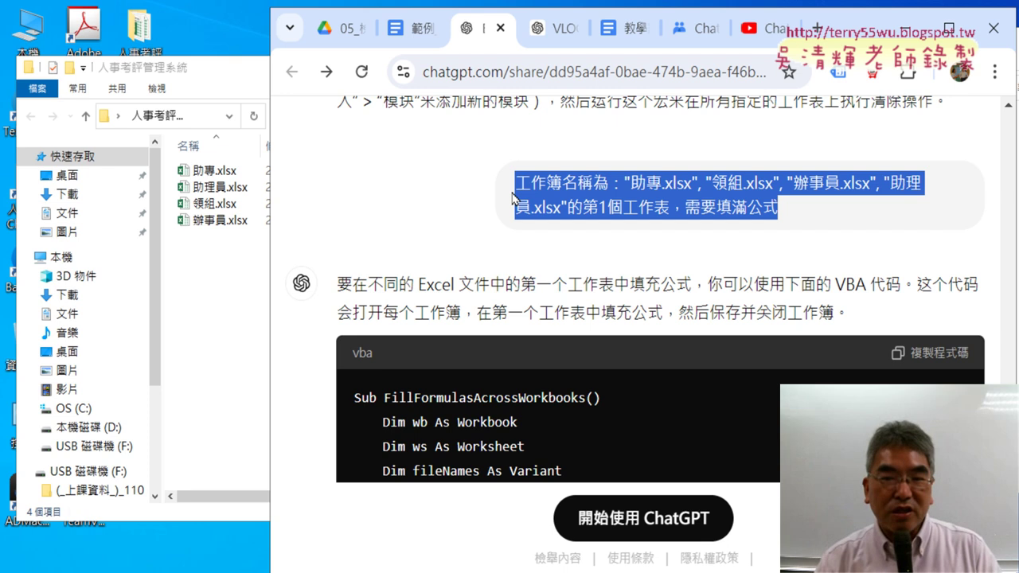
scroll(519, 225, down, 2)
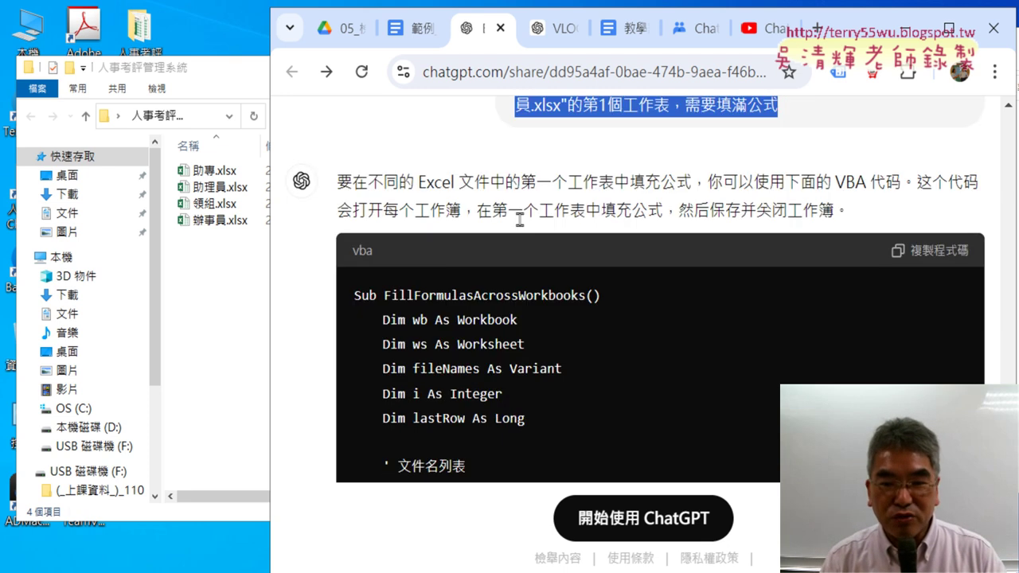
scroll(518, 219, down, 2)
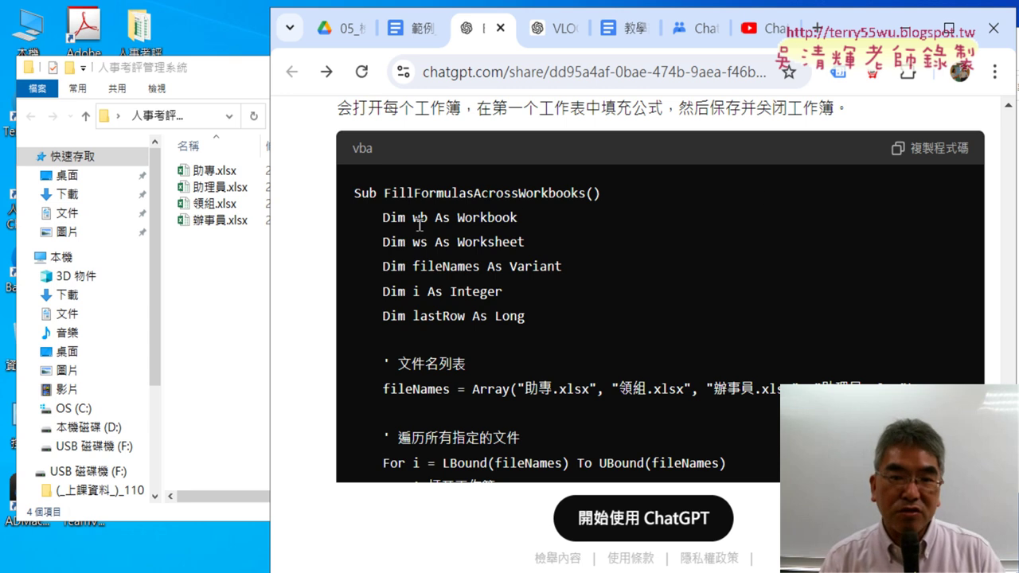
drag(384, 194, 583, 193)
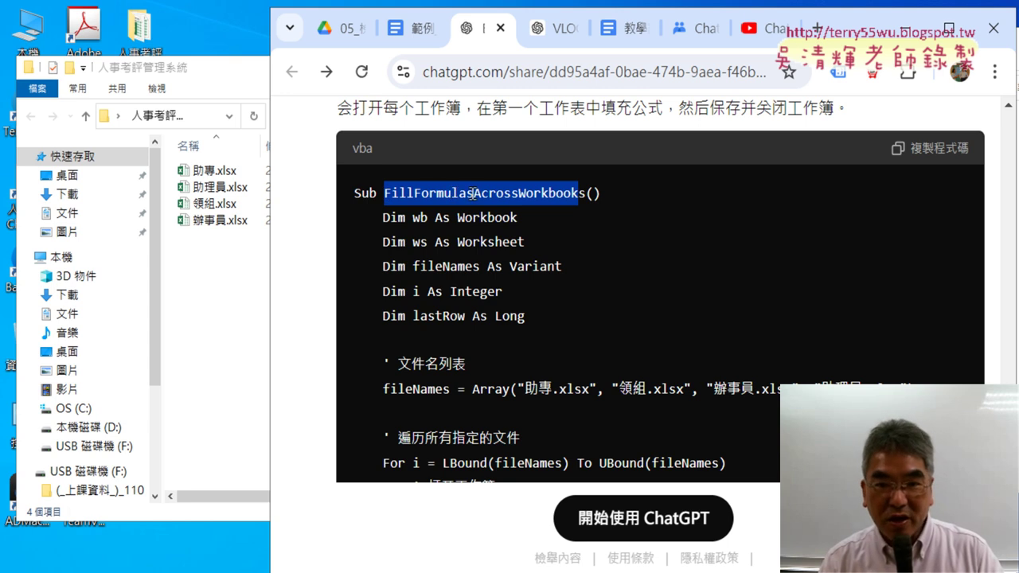
click(582, 194)
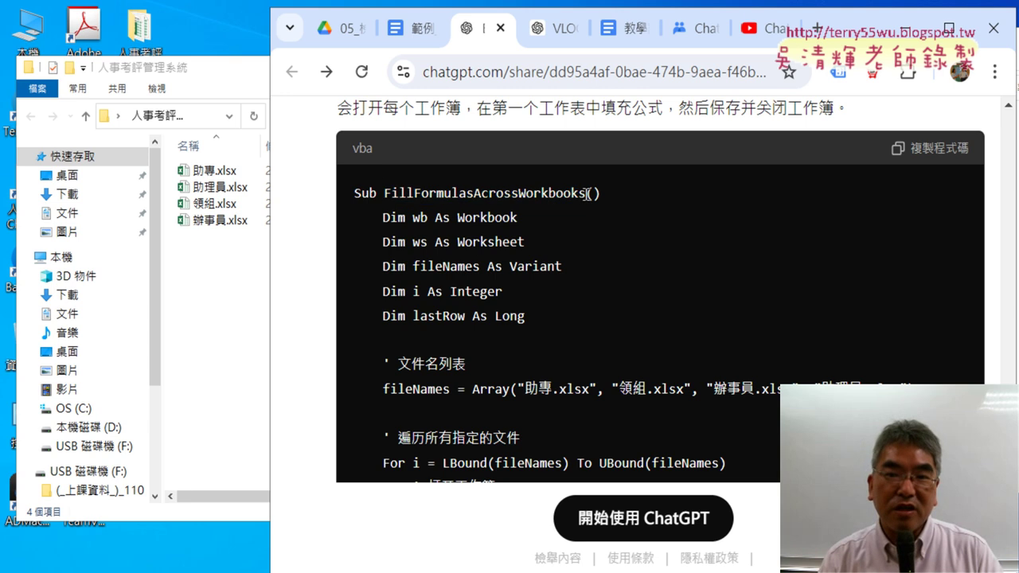
drag(586, 194, 384, 194)
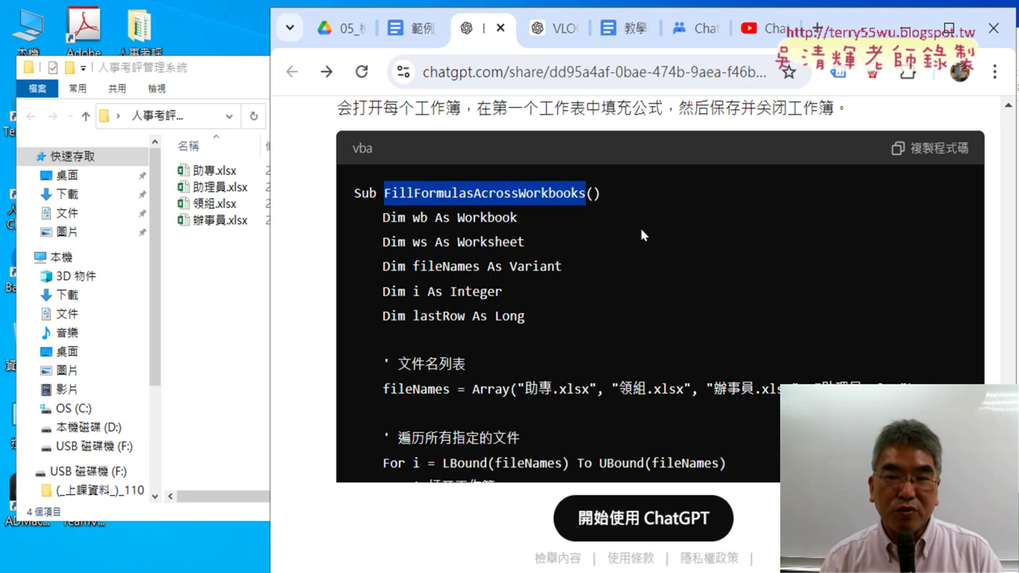
scroll(561, 329, down, 1)
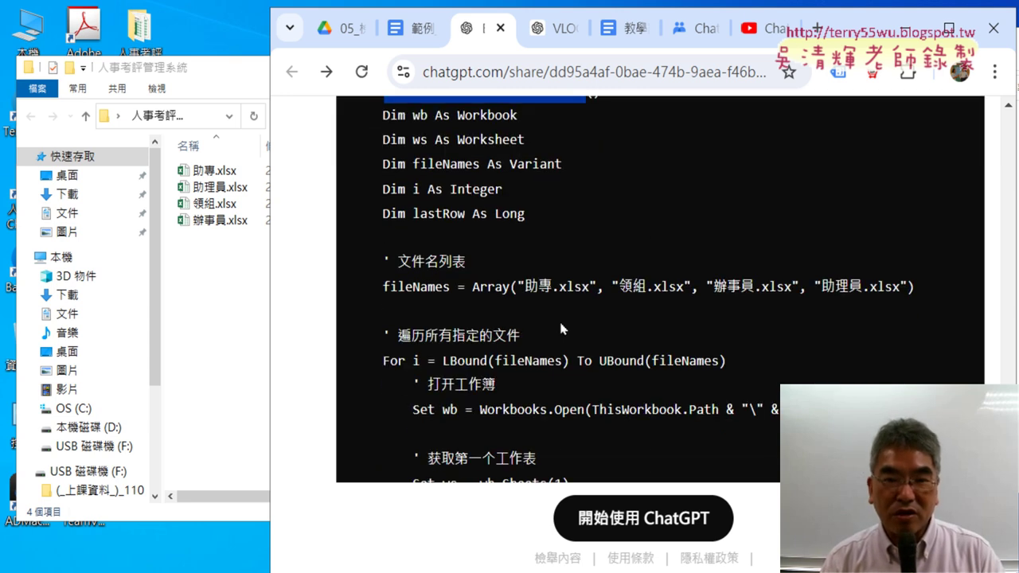
scroll(561, 319, up, 1)
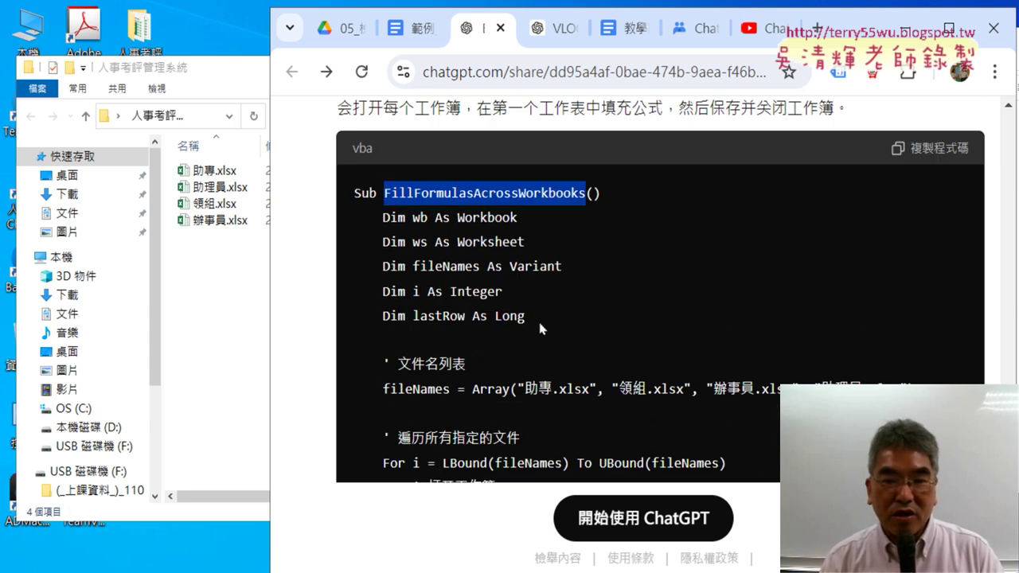
scroll(540, 328, down, 1)
scroll(537, 310, down, 1)
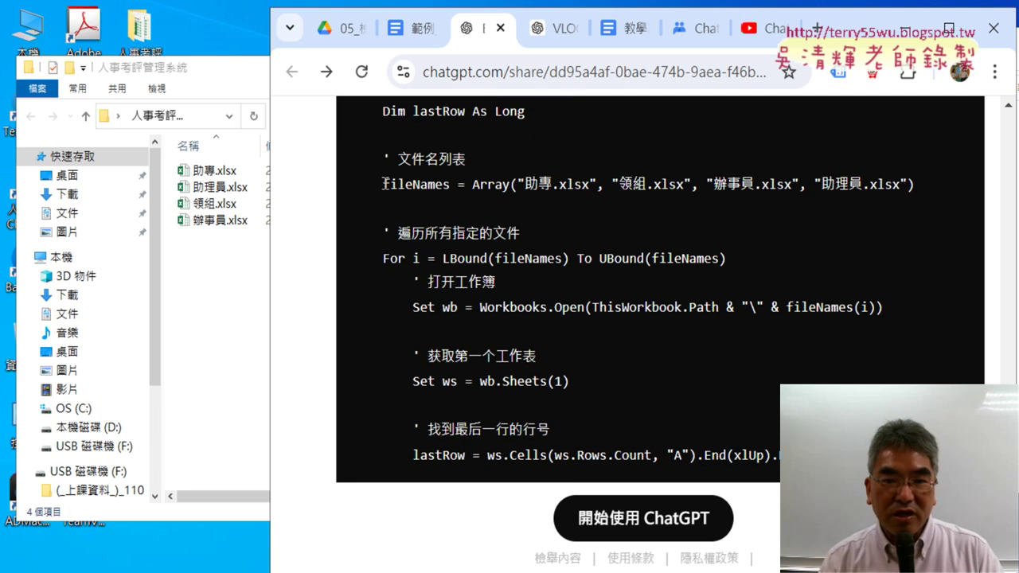
mouse_move(385, 184)
mouse_down()
mouse_move(509, 188)
mouse_move(392, 187)
mouse_up()
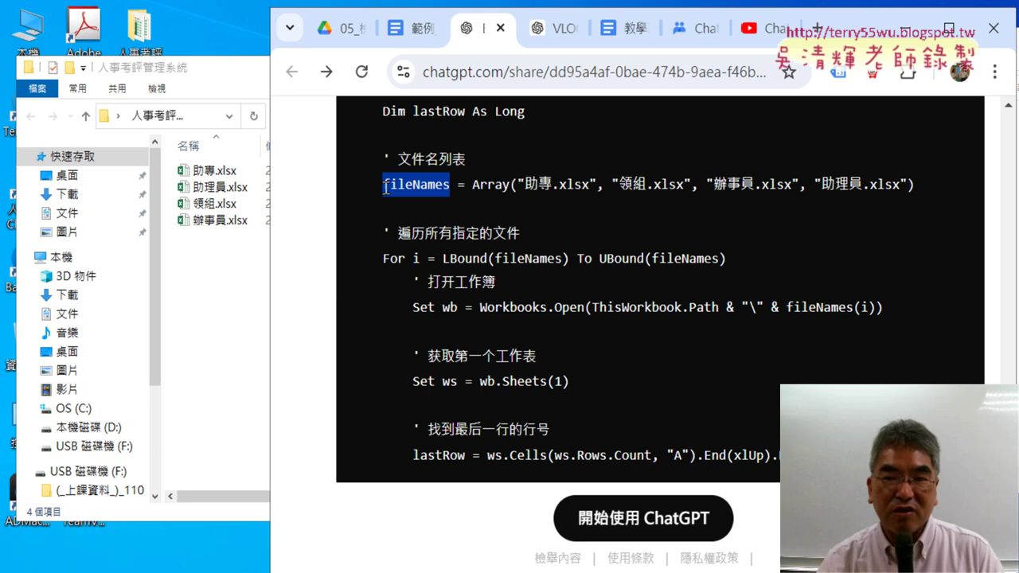
click(519, 192)
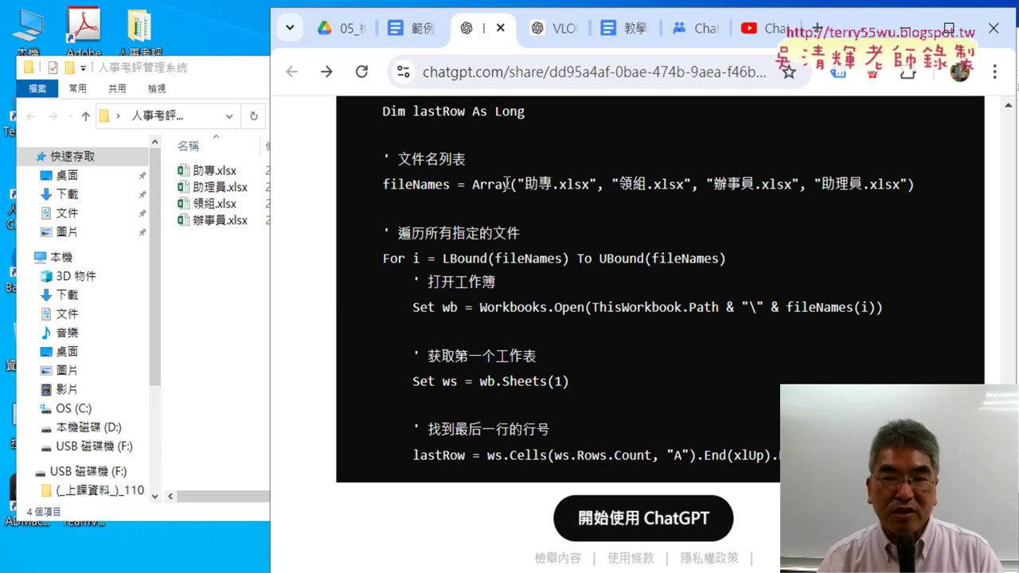
drag(519, 184, 585, 184)
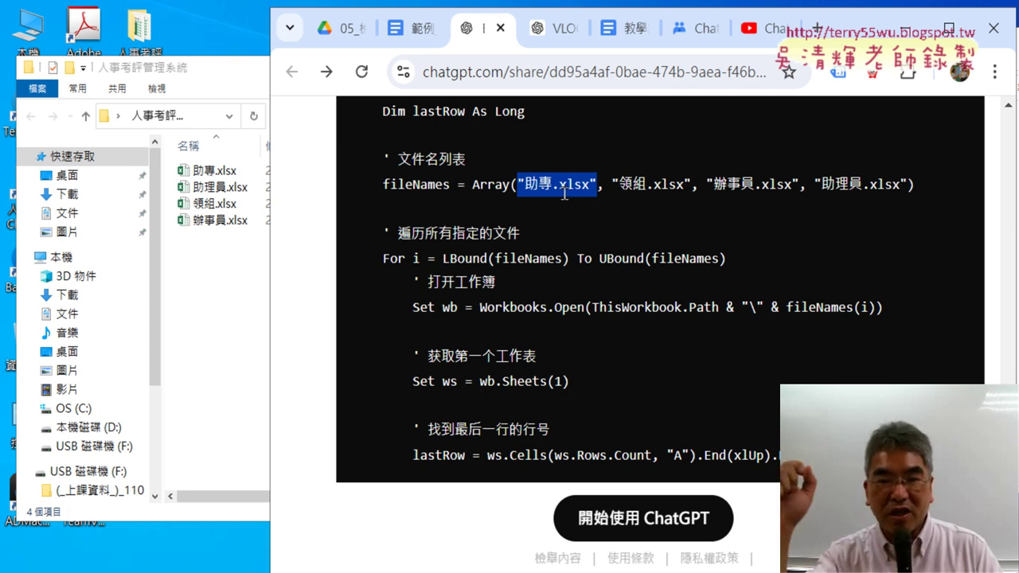
Highlight the LBound-to-UBound loop and the comment about opening each workbook.
drag(442, 259, 727, 260)
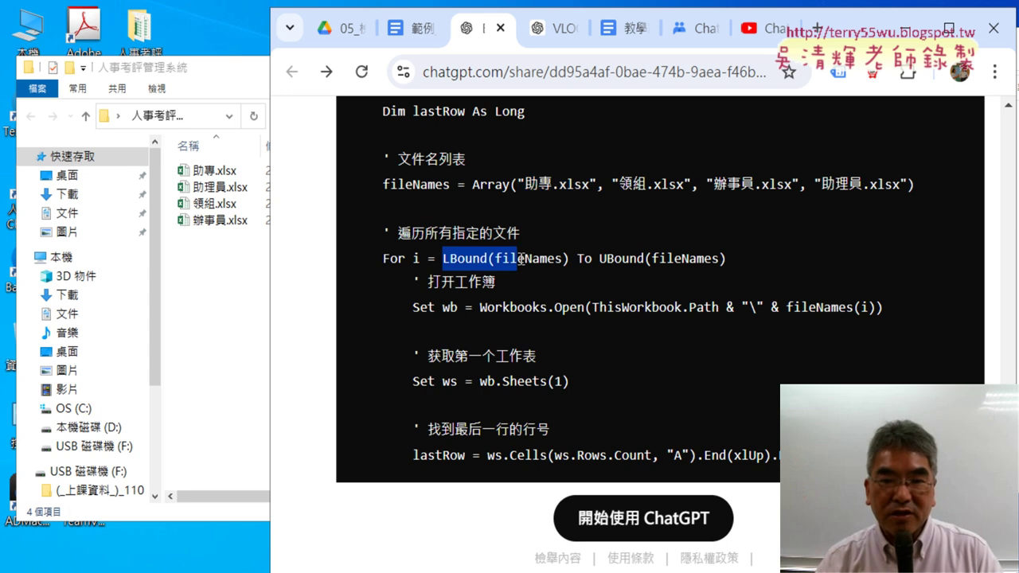
scroll(728, 259, down, 1)
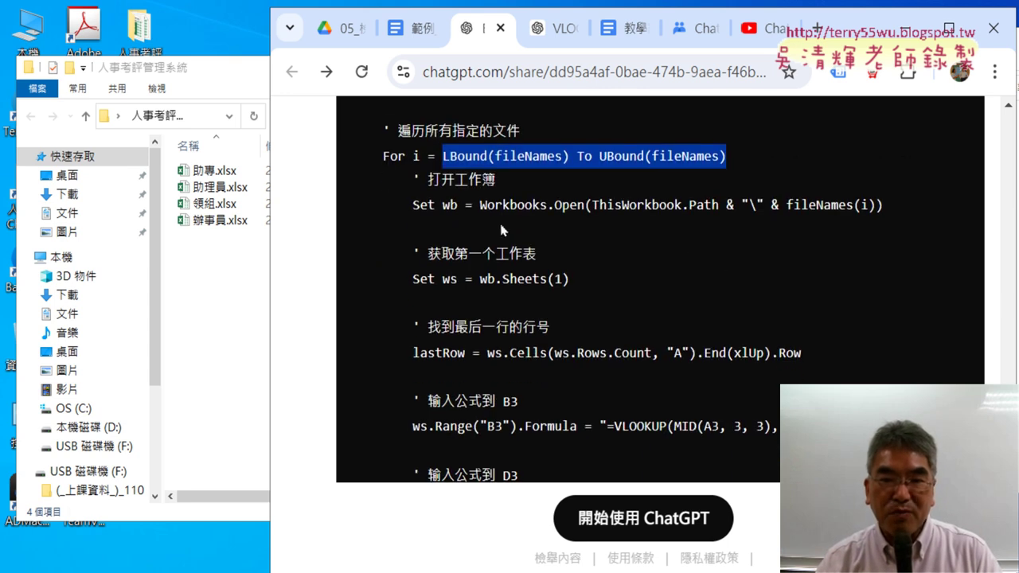
drag(412, 181, 501, 186)
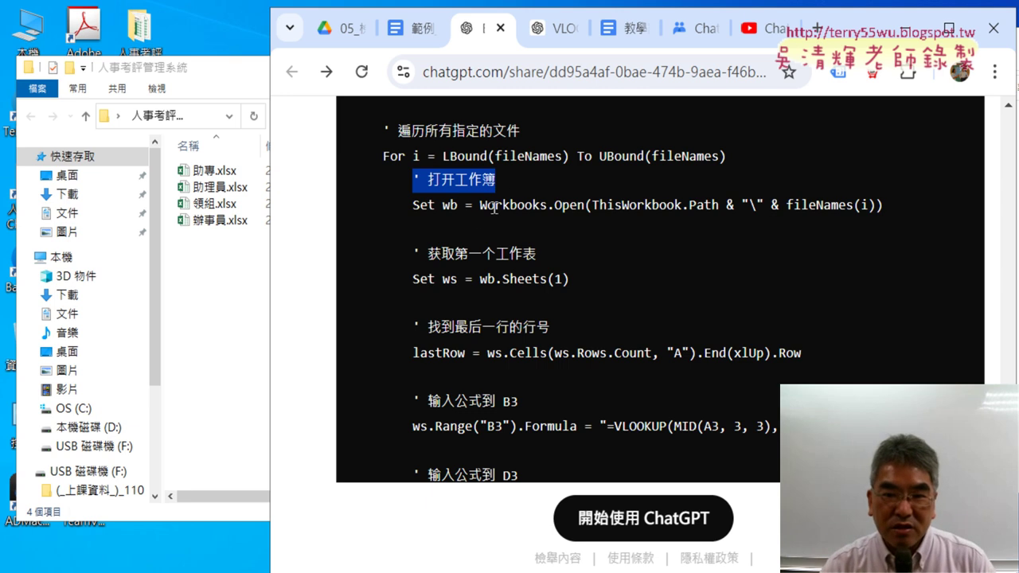
Point out the Workbooks.Open line, then widen the staff folder window to show dates, types and sizes.
drag(480, 205, 587, 205)
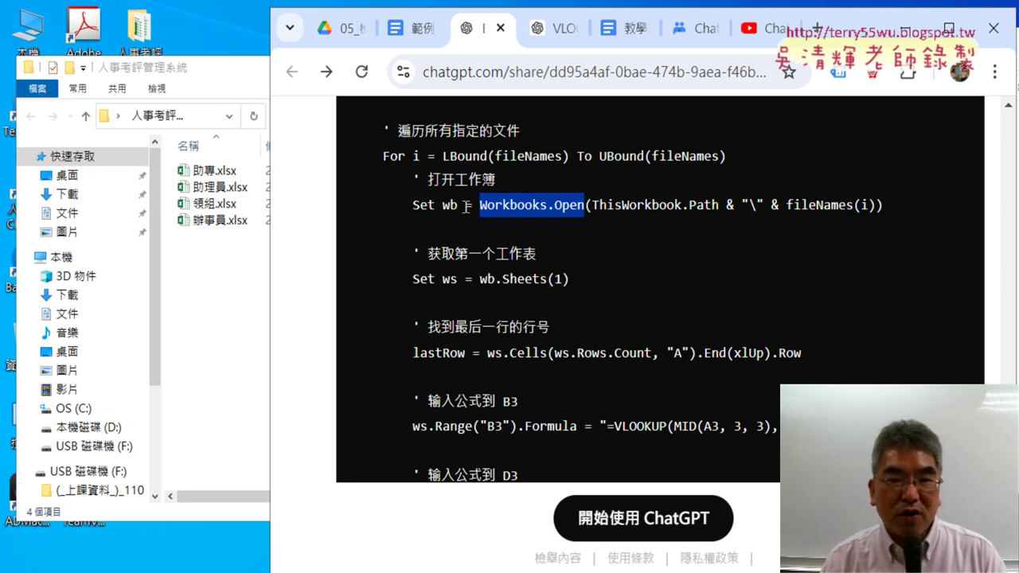
mouse_move(479, 205)
mouse_down()
mouse_move(549, 200)
mouse_move(481, 206)
mouse_up()
click(550, 204)
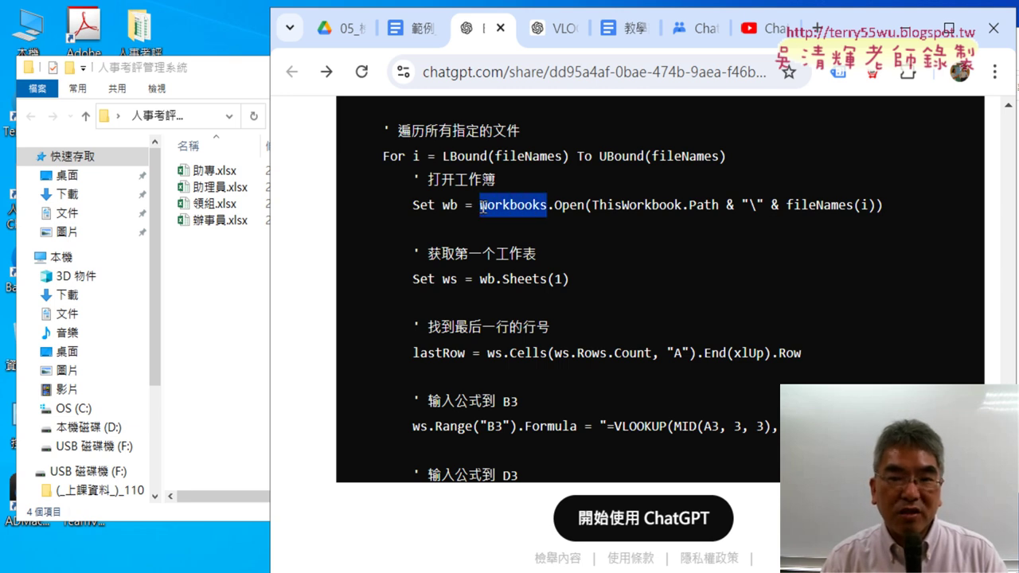
mouse_move(585, 204)
mouse_down()
mouse_move(552, 205)
mouse_move(719, 205)
mouse_up()
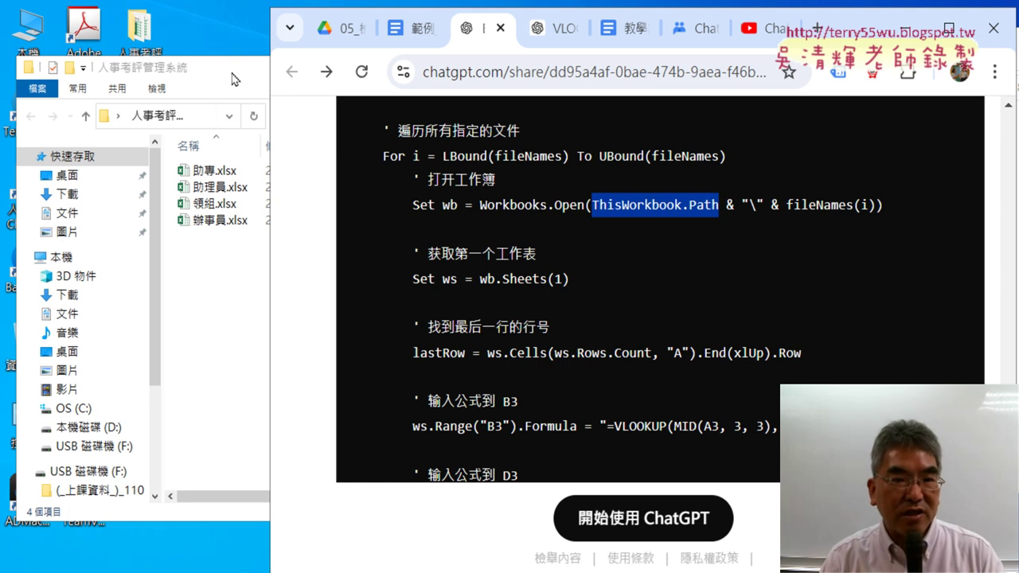
drag(270, 171, 635, 173)
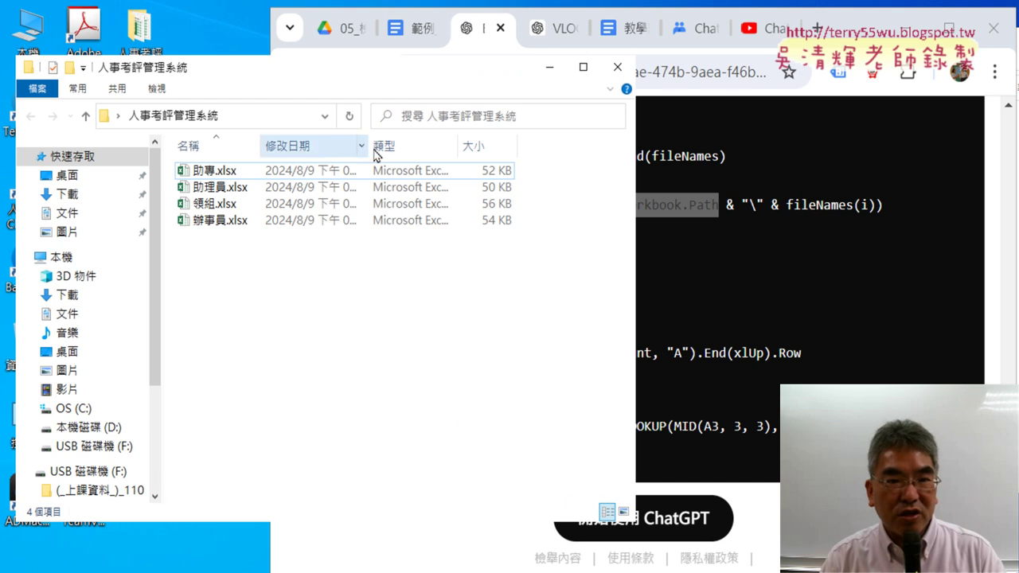
click(216, 115)
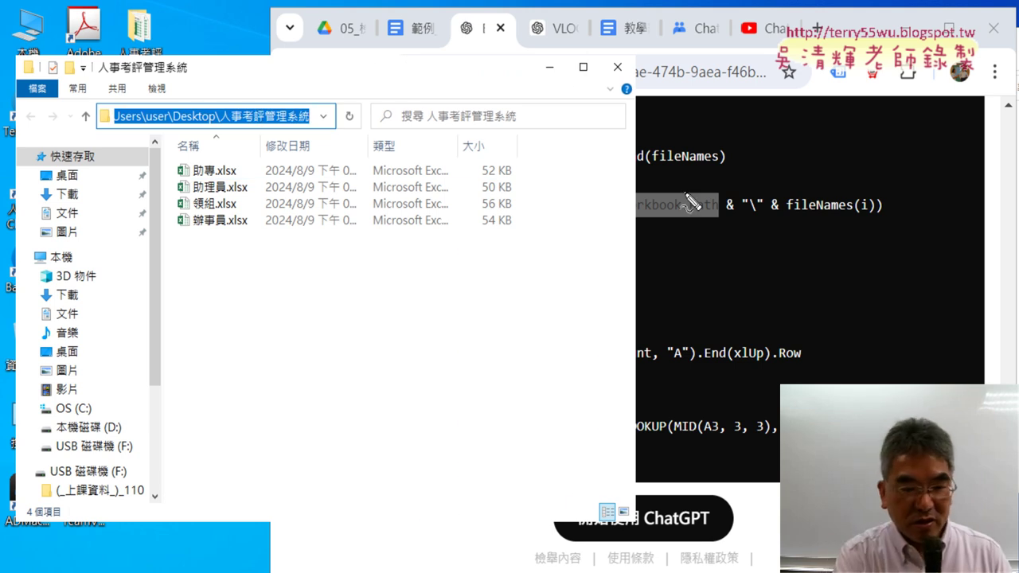
mouse_move(303, 135)
mouse_down()
mouse_move(50, 119)
mouse_move(318, 102)
mouse_move(307, 134)
mouse_up()
mouse_move(259, 77)
mouse_down()
mouse_move(537, 33)
mouse_move(676, 187)
mouse_move(714, 148)
mouse_up()
drag(626, 224, 711, 224)
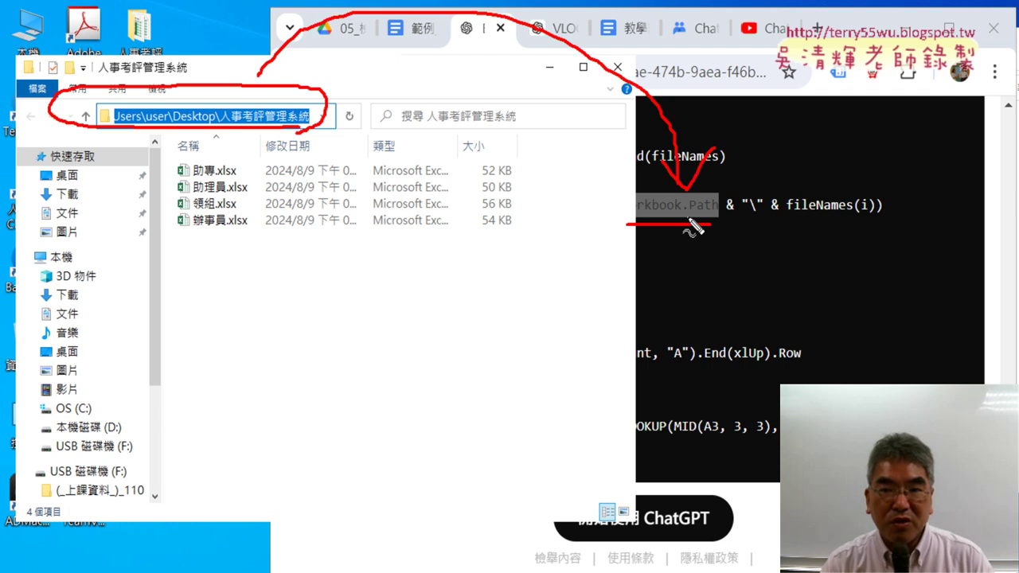
drag(743, 213, 762, 210)
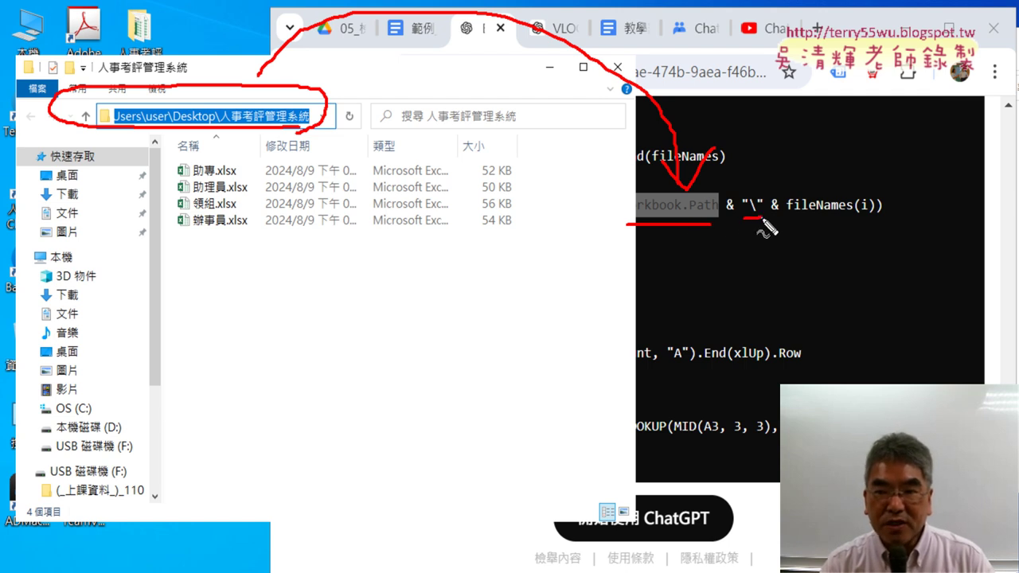
drag(310, 104, 341, 140)
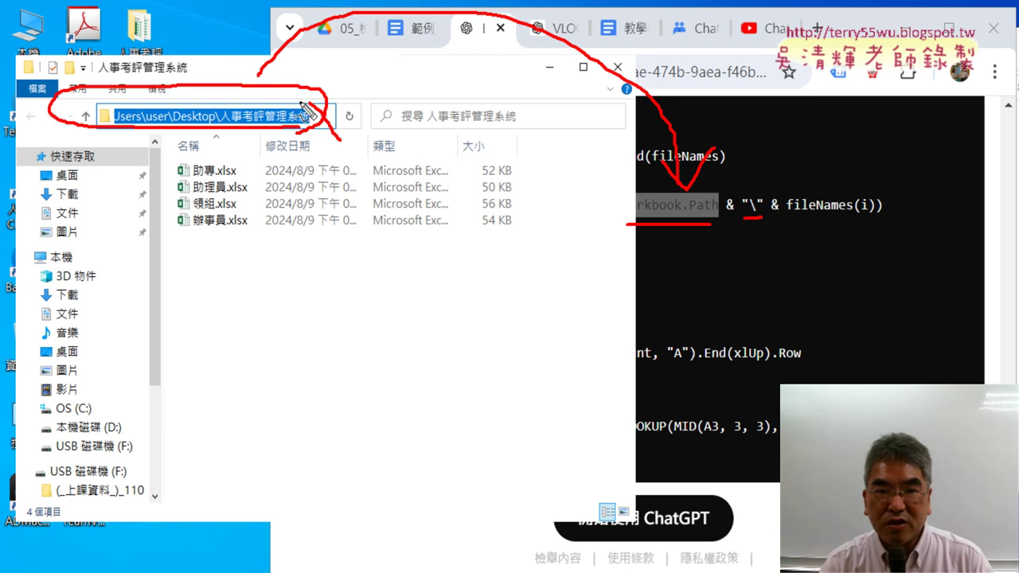
drag(776, 214, 893, 214)
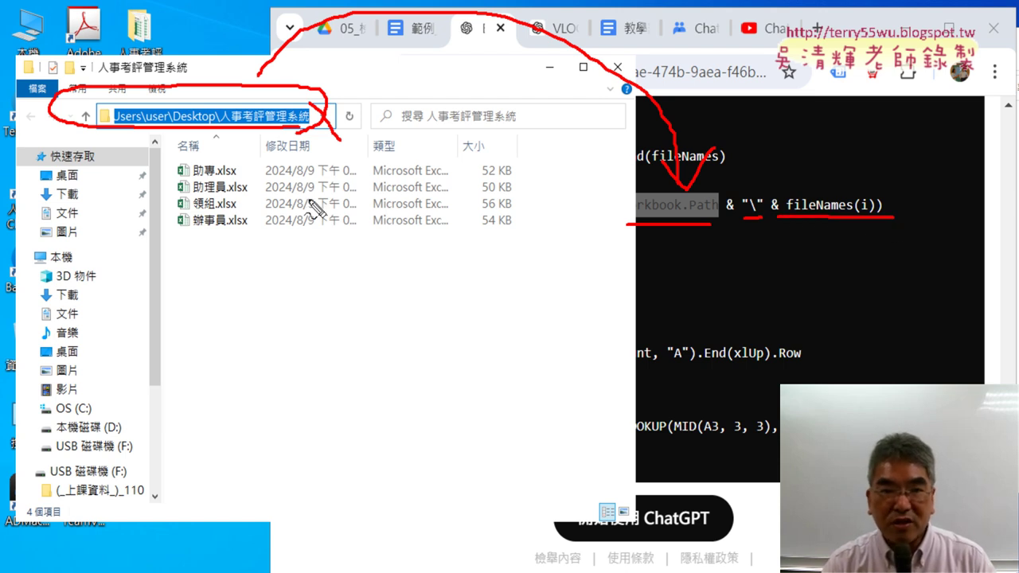
drag(193, 172, 243, 171)
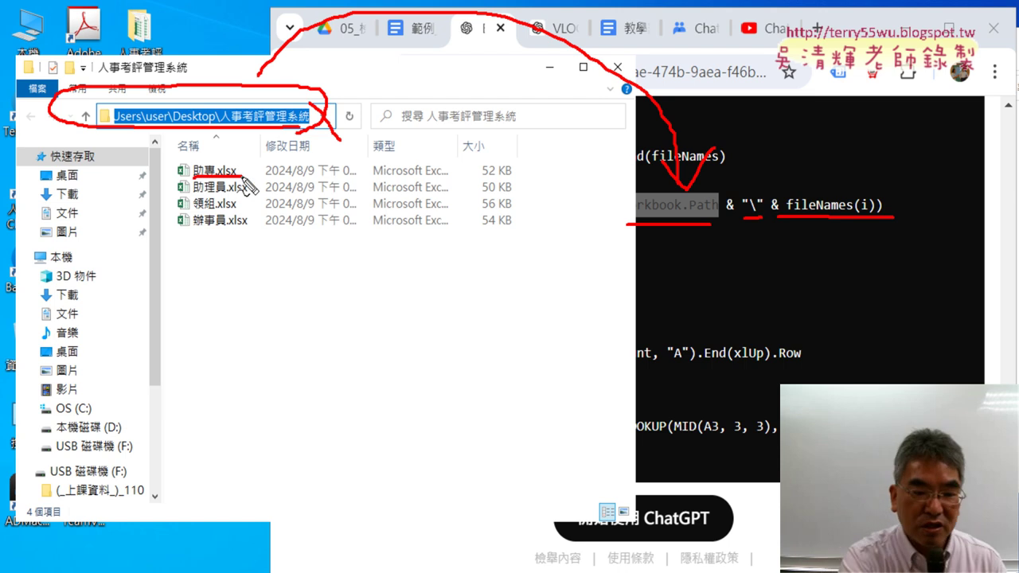
key(Escape)
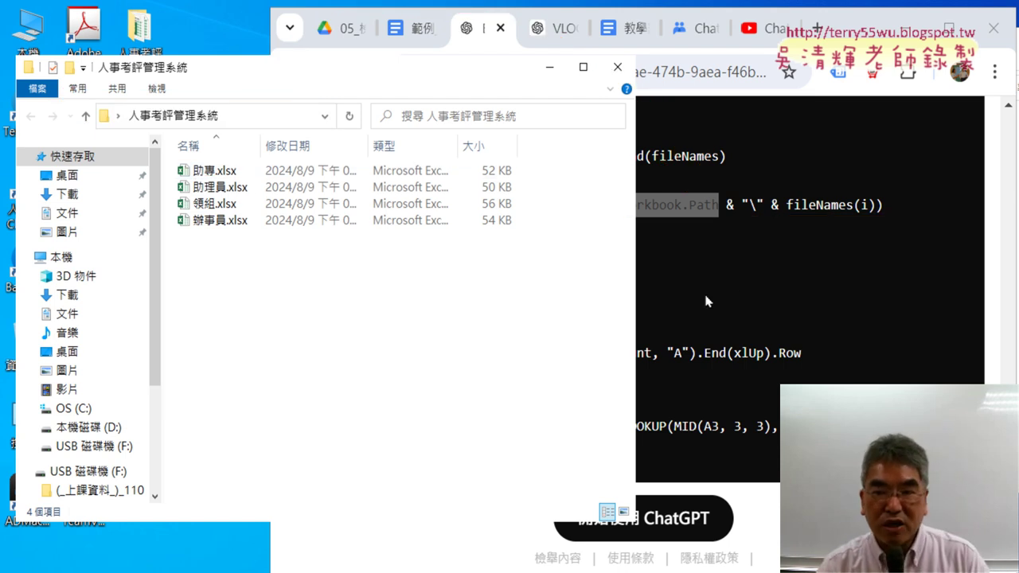
Scroll to the end of ChatGPT's VBA code and select the wb.Close SaveChanges:=True line.
click(737, 296)
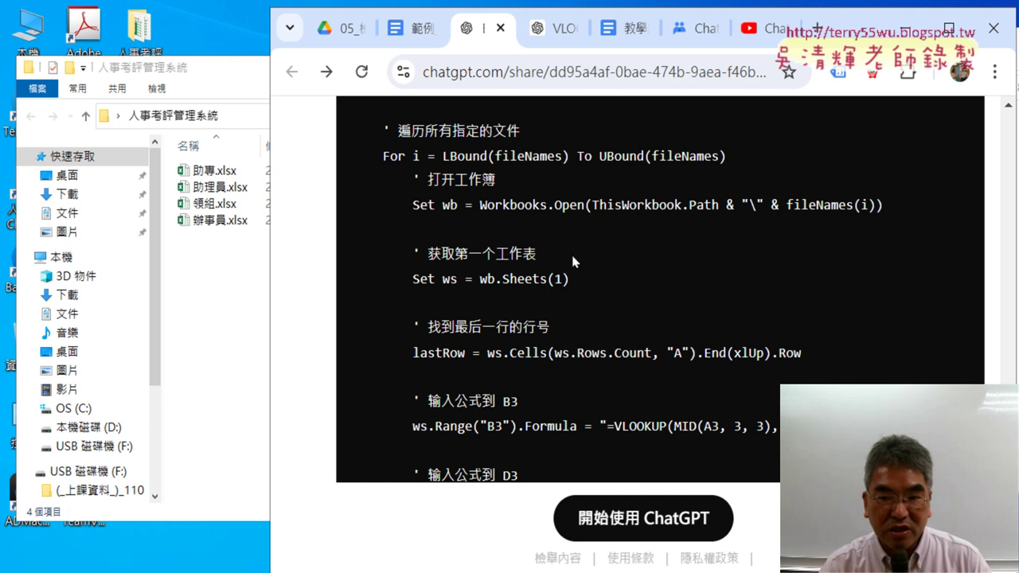
scroll(573, 261, down, 2)
scroll(557, 267, down, 2)
scroll(517, 275, down, 2)
scroll(484, 283, down, 1)
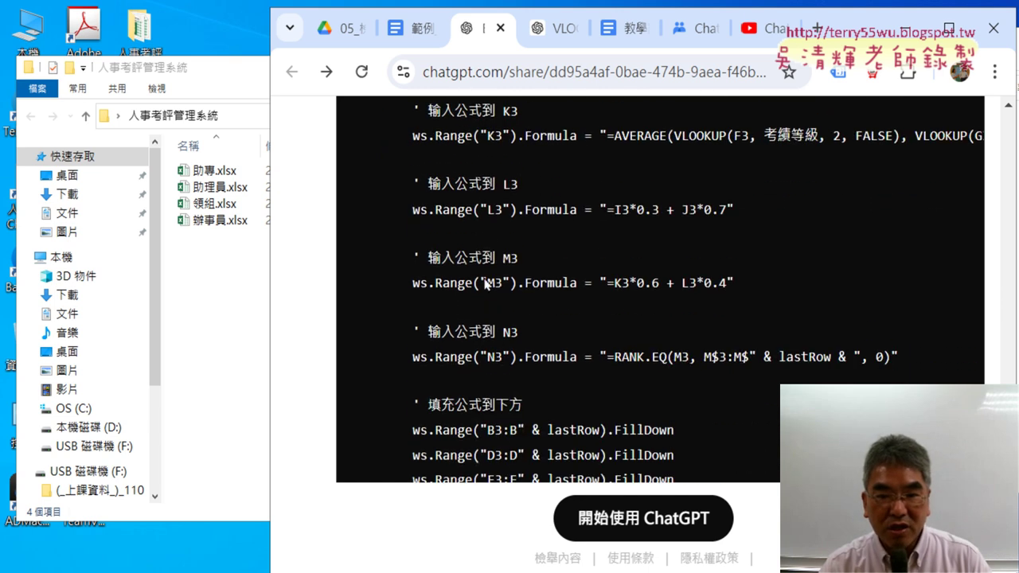
scroll(485, 283, down, 1)
scroll(574, 252, down, 2)
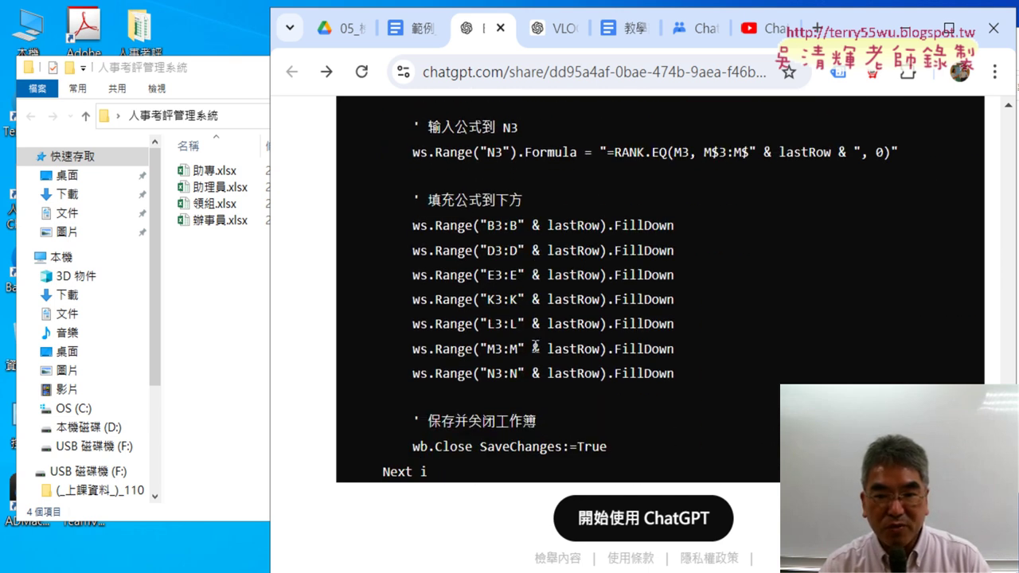
scroll(555, 344, down, 1)
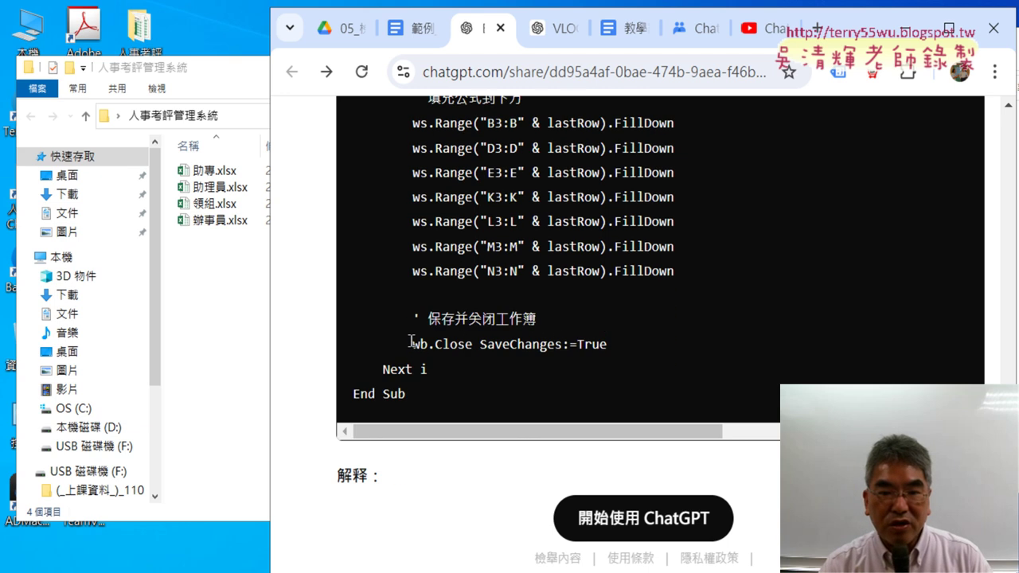
mouse_move(411, 344)
mouse_down()
mouse_move(560, 344)
mouse_move(412, 344)
mouse_up()
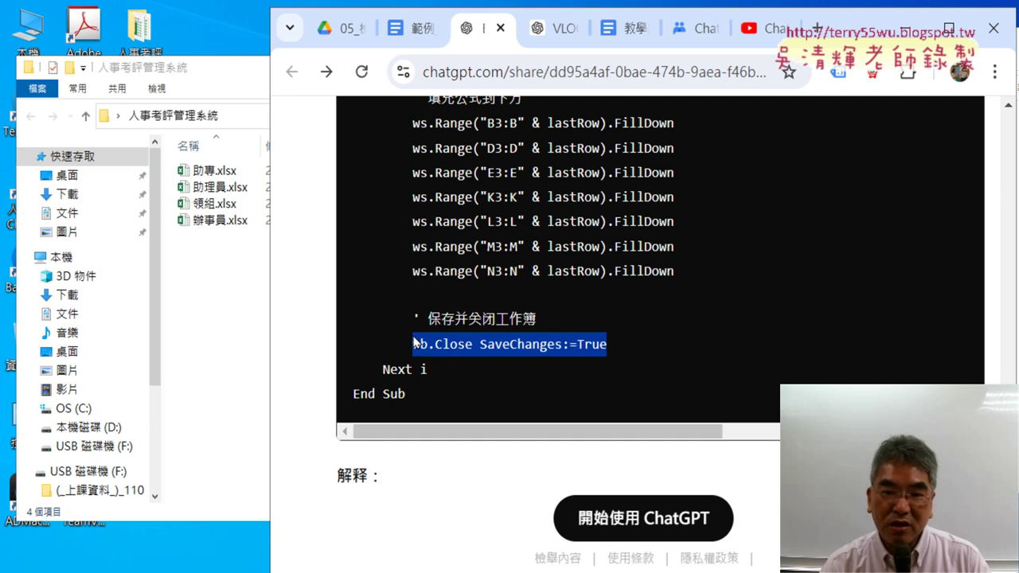
click(598, 335)
double_click(208, 171)
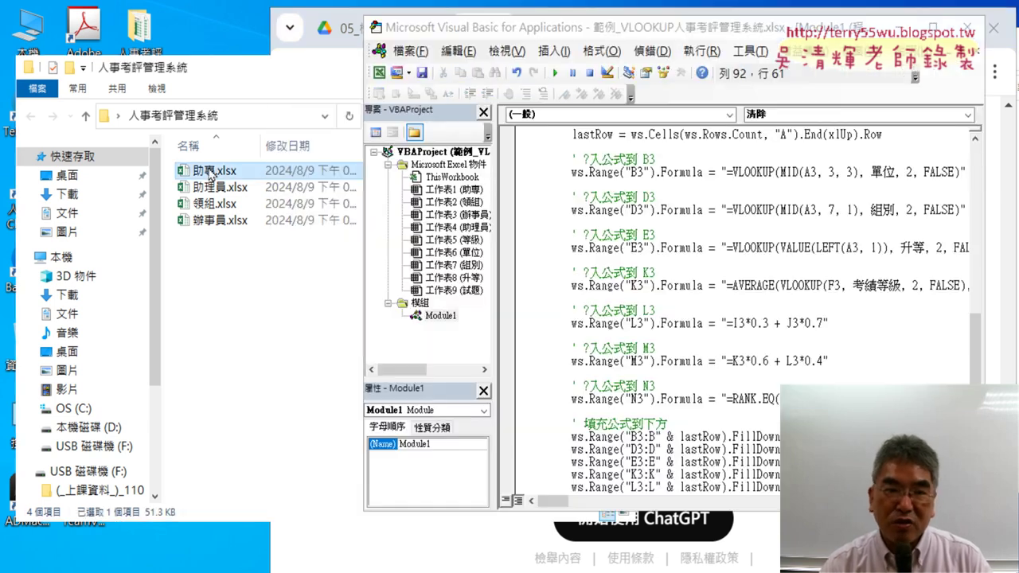
click(94, 570)
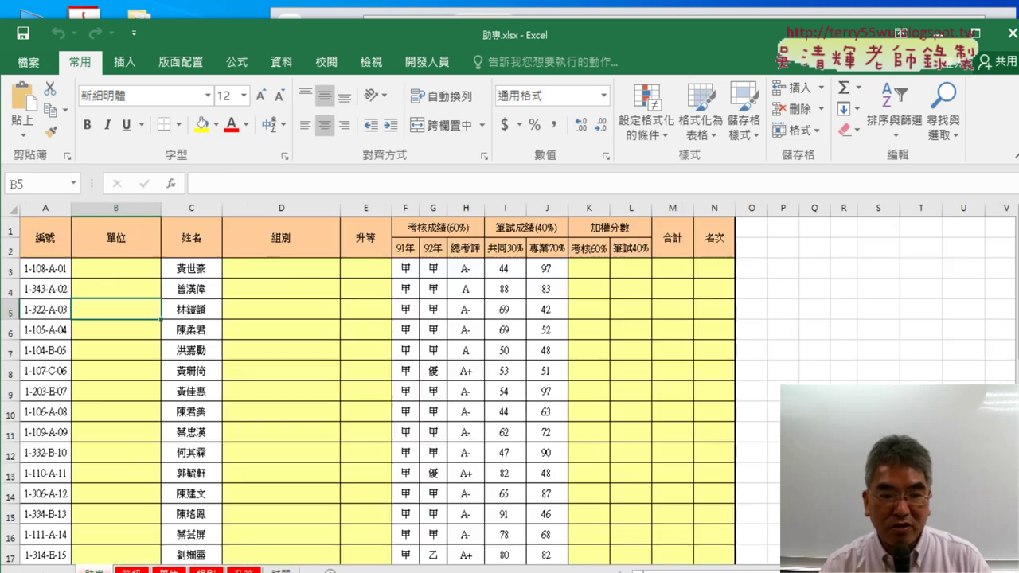
click(1011, 33)
click(224, 167)
key(ctrl+a)
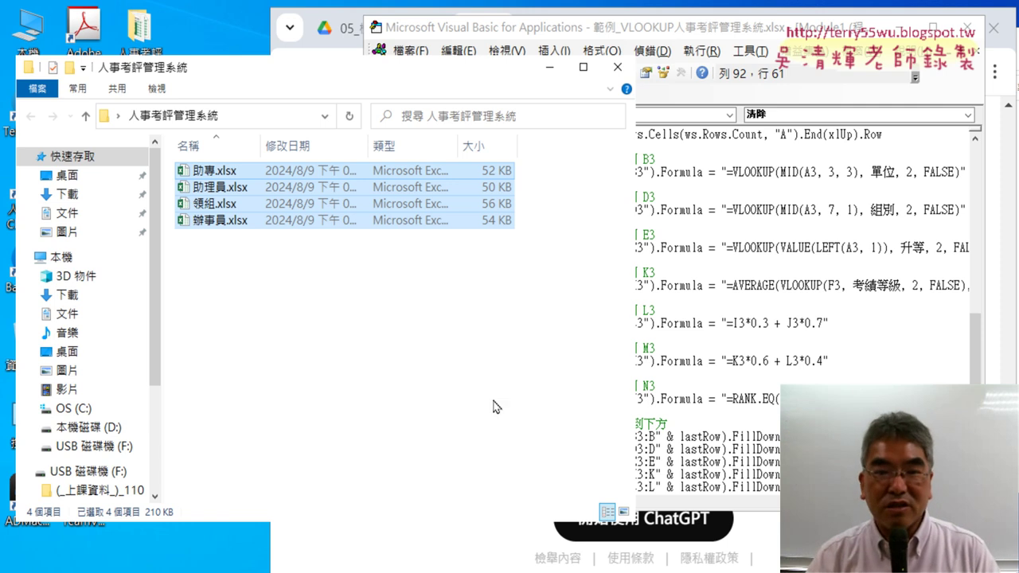
click(654, 312)
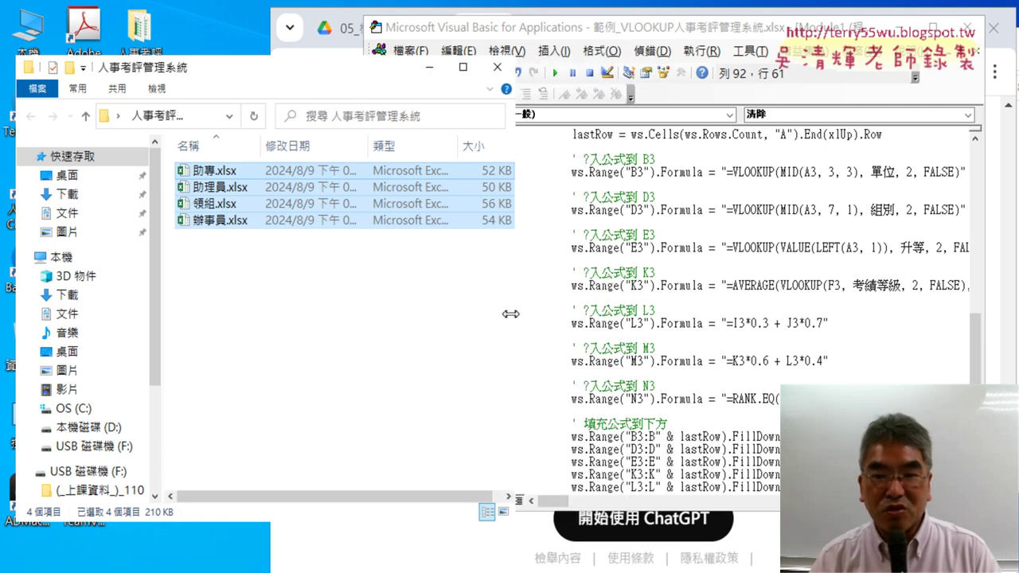
Copy the whole VBA code block from ChatGPT's answer and return to the VBA editor.
key(alt+Tab)
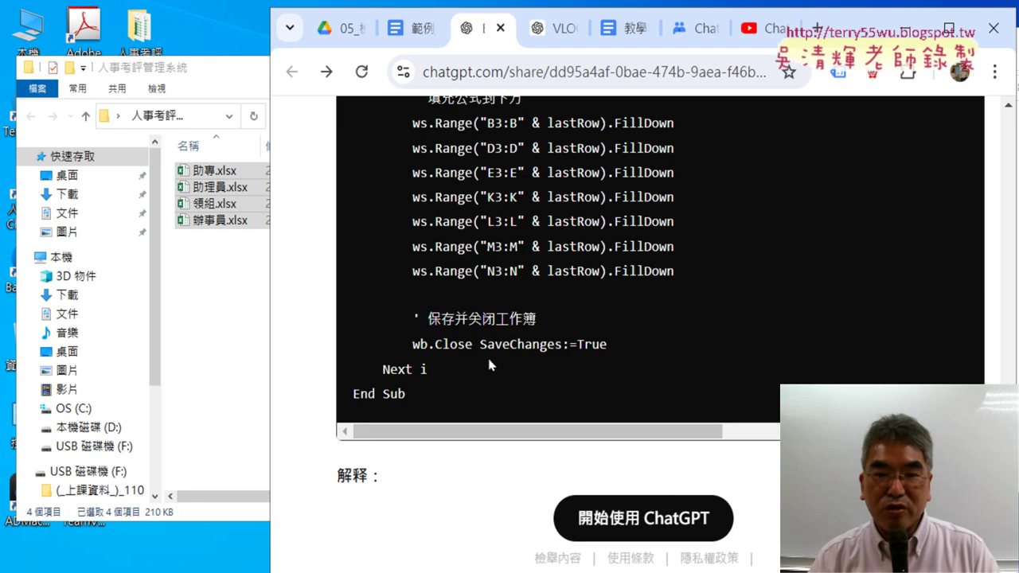
scroll(503, 343, up, 1)
scroll(504, 343, up, 5)
scroll(819, 242, up, 1)
scroll(820, 241, up, 3)
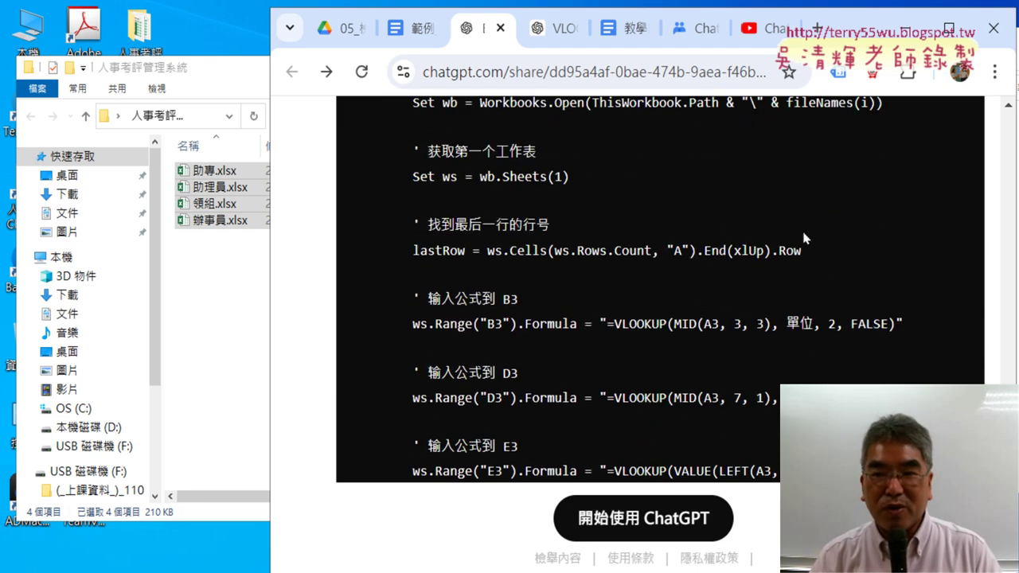
scroll(805, 228, up, 3)
scroll(804, 228, up, 2)
scroll(806, 232, up, 2)
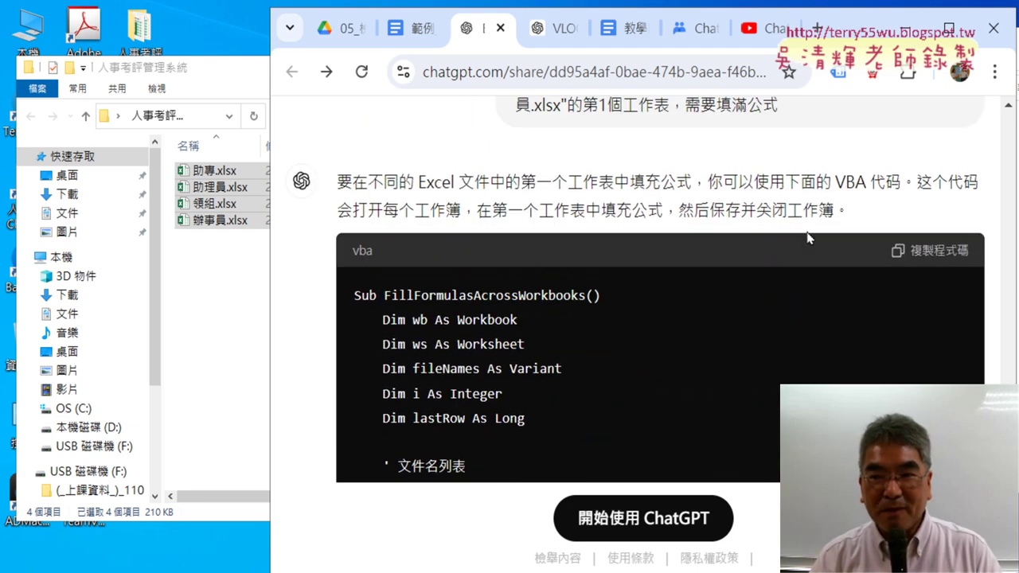
click(928, 253)
key(alt+Tab)
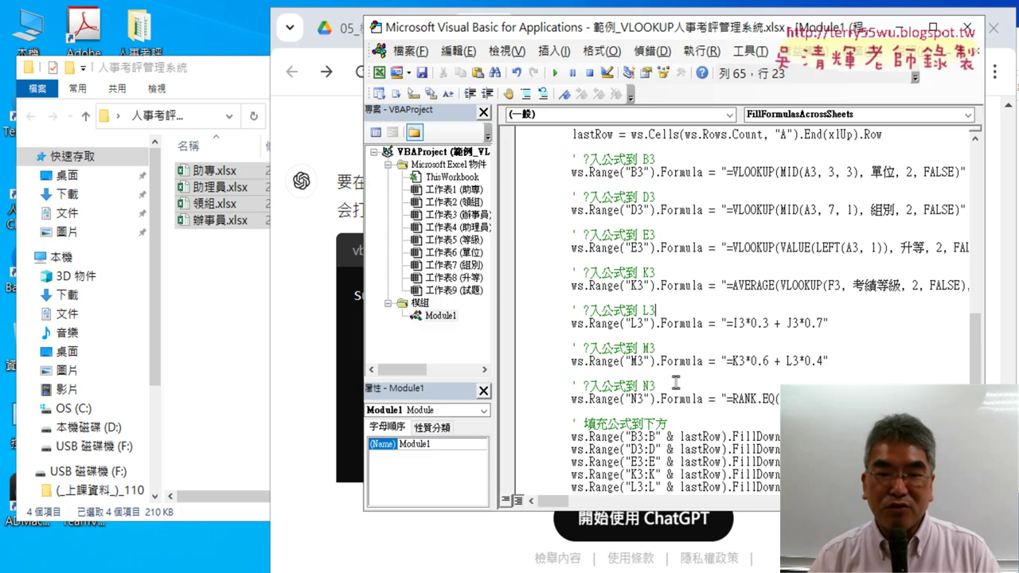
scroll(672, 341, down, 3)
scroll(673, 336, down, 1)
Paste the copied macro into Module1 below End Sub of the 清除 routine.
click(572, 478)
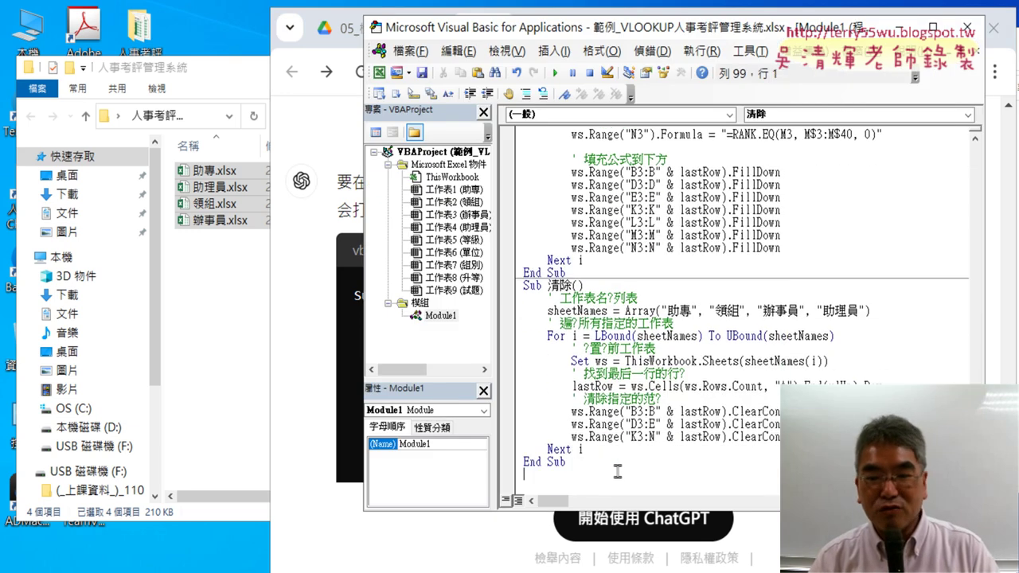
key(ctrl+v)
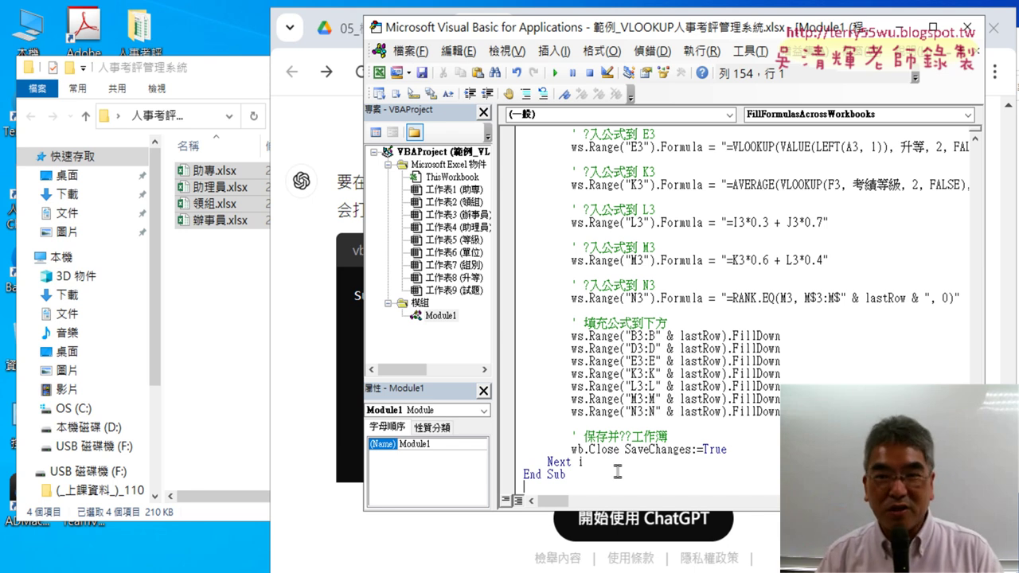
Resize the code editor window and mark ThisWorkbook.Path in the Workbooks.Open line.
drag(630, 37, 518, 29)
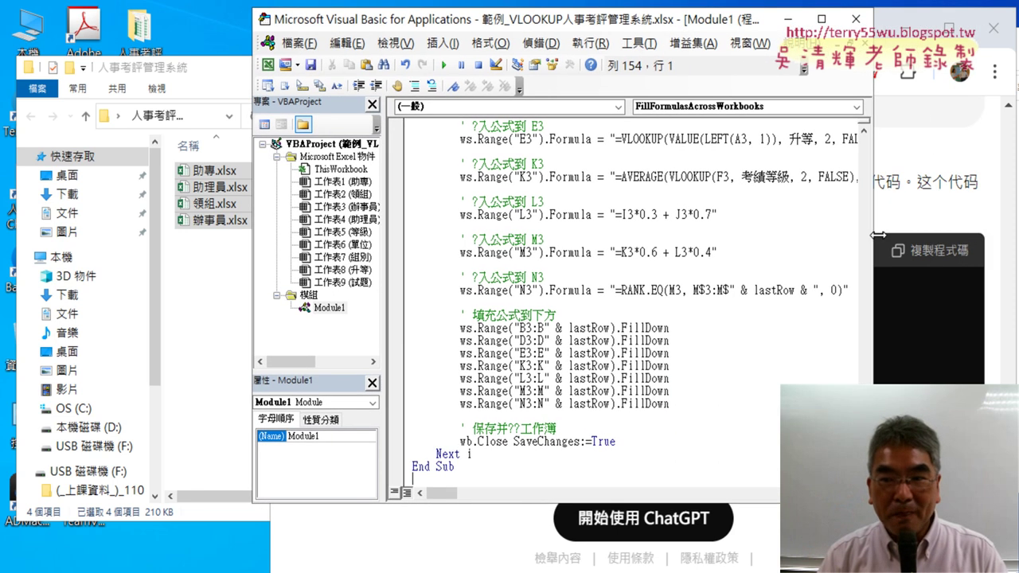
drag(877, 235, 1015, 239)
drag(632, 28, 588, 28)
scroll(610, 217, up, 4)
scroll(611, 217, up, 1)
scroll(670, 233, up, 1)
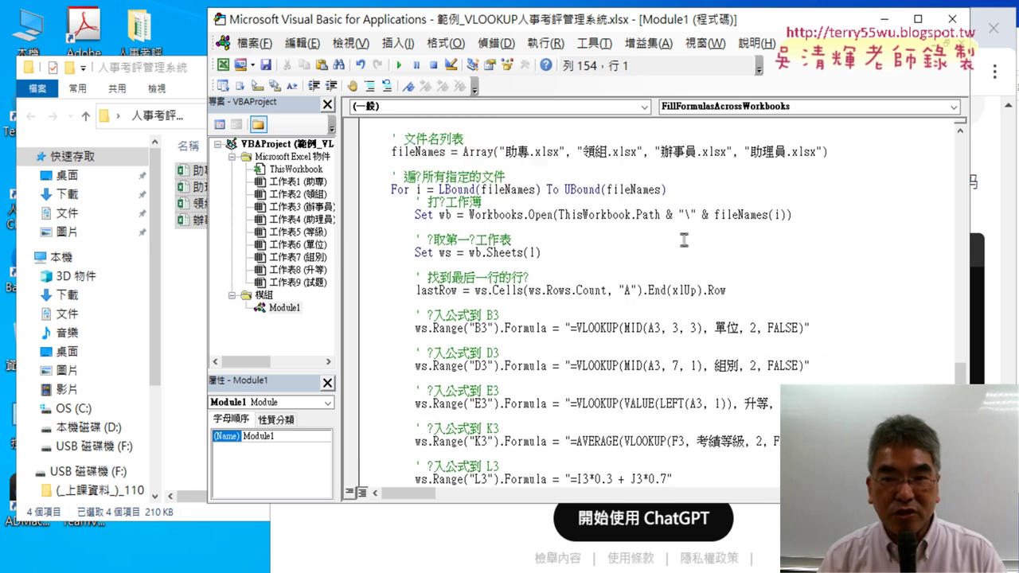
drag(560, 214, 668, 216)
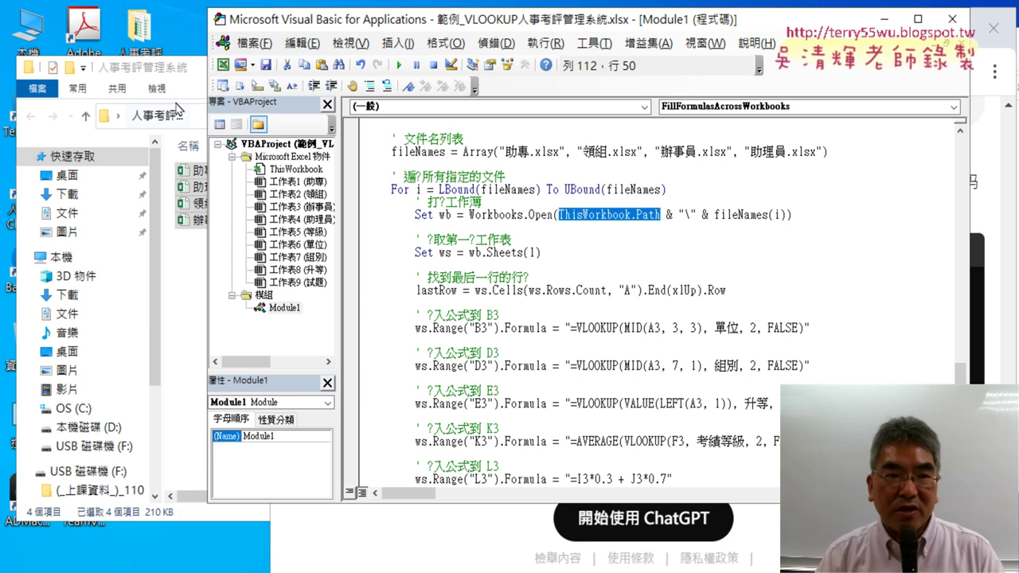
Show the staff folder's full path in Explorer's address bar.
click(185, 74)
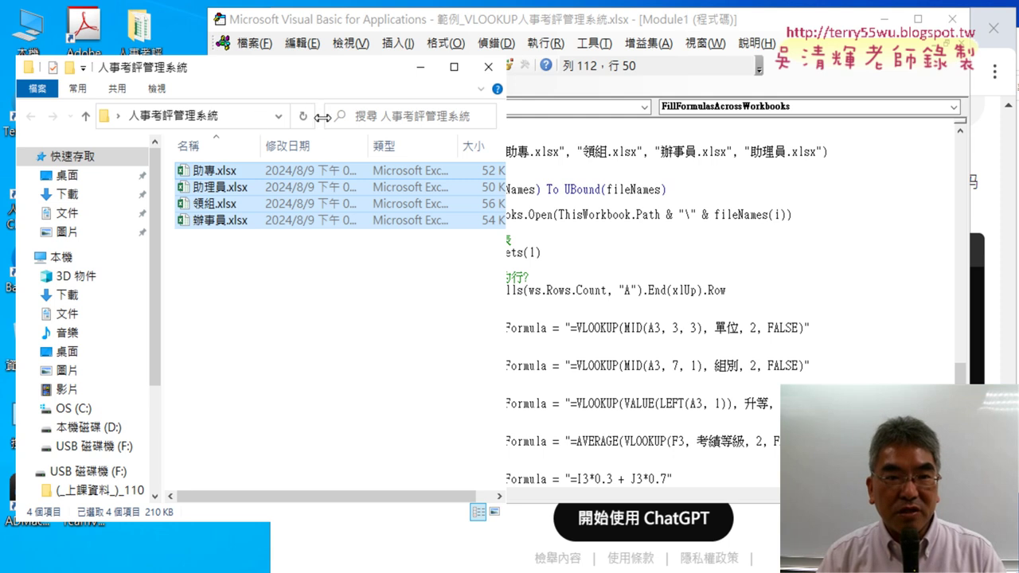
drag(273, 116, 407, 119)
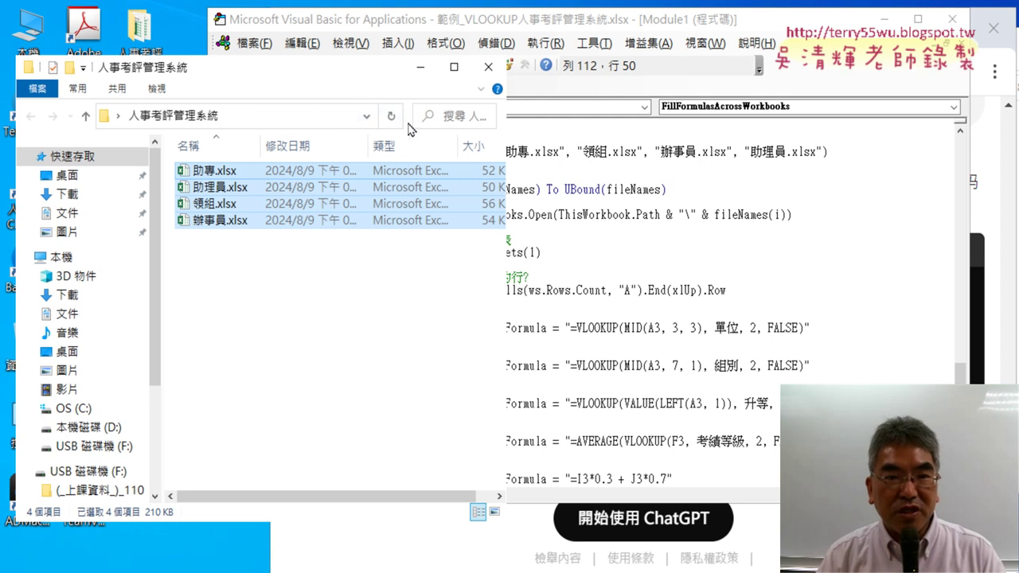
click(287, 117)
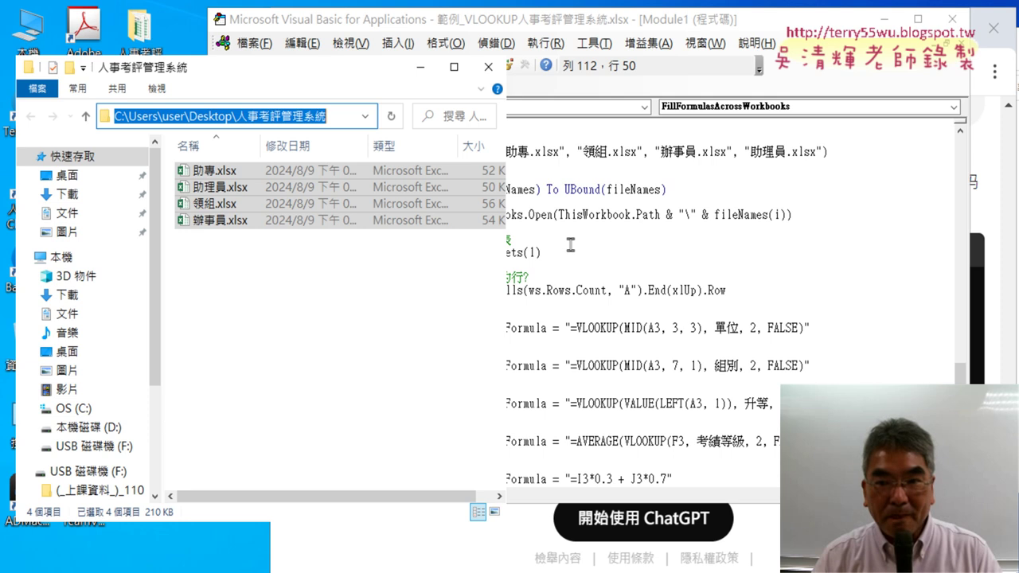
Delete 'ThisWorkbook.Path & ' from the Workbooks.Open line.
click(684, 213)
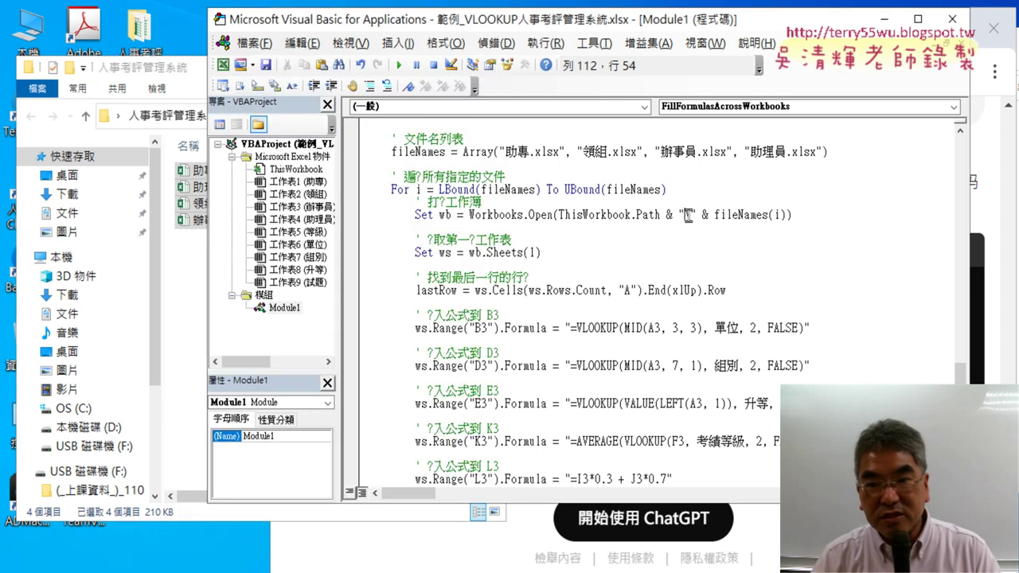
drag(679, 213, 560, 211)
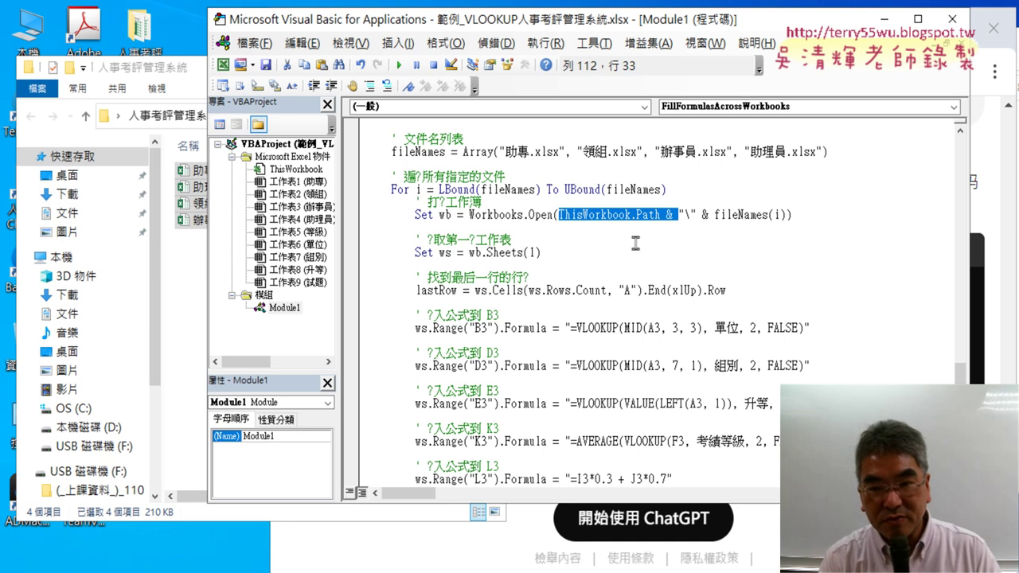
key(Delete)
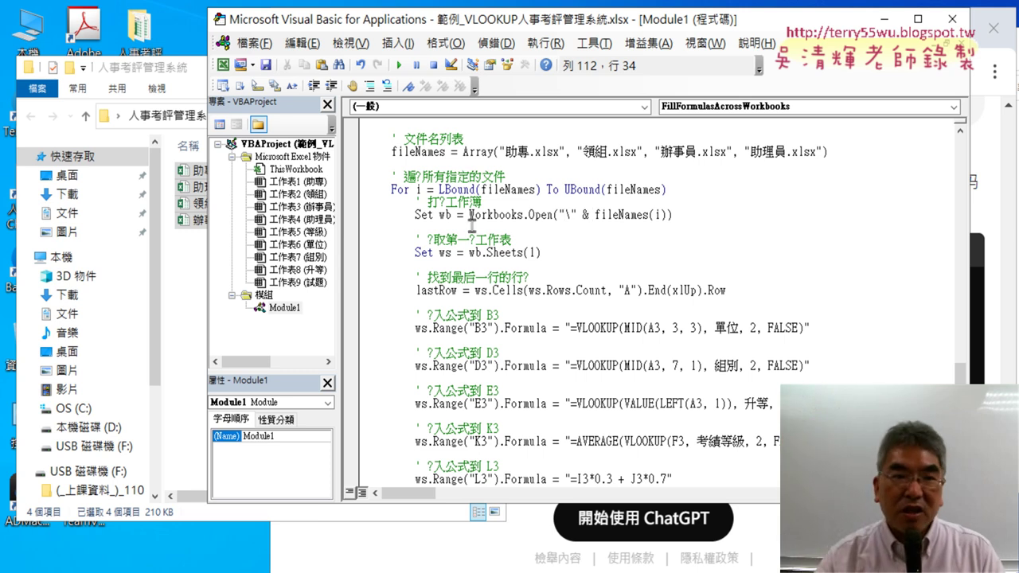
Copy the 人事考評管理系統 folder's full path from Explorer's address bar.
click(189, 73)
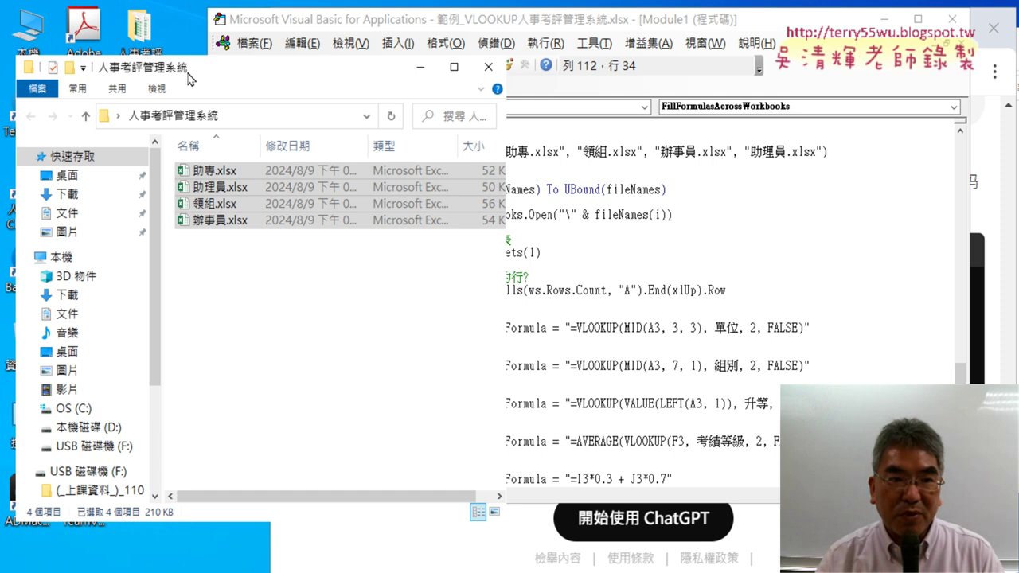
click(291, 124)
right_click(283, 119)
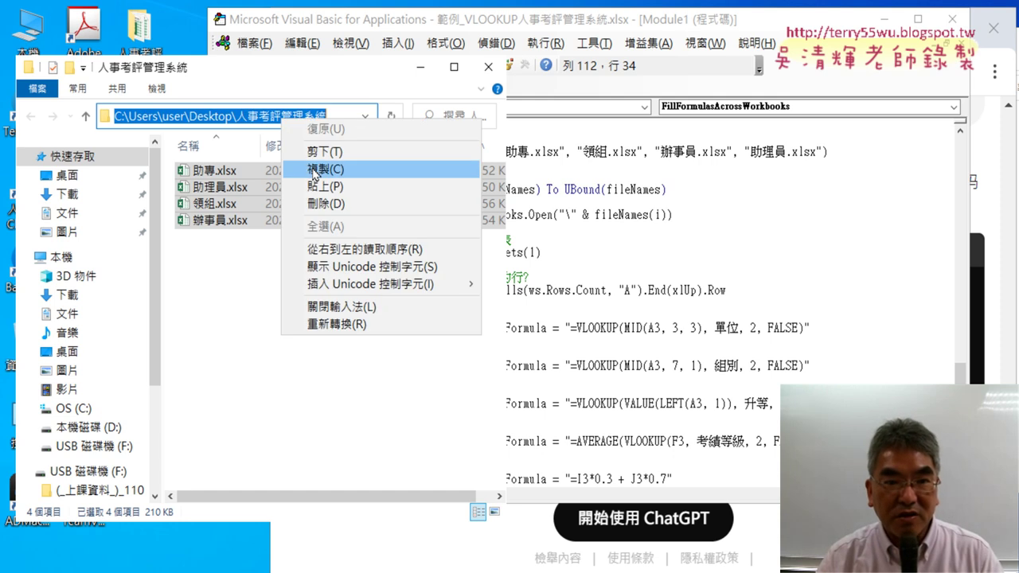
click(333, 169)
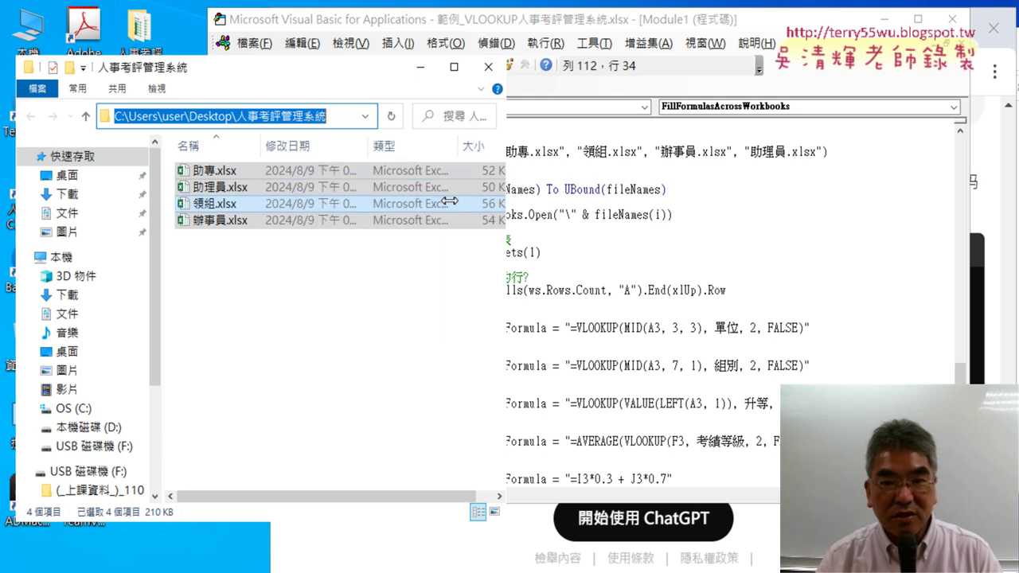
Paste the folder path into the Workbooks.Open string before & fileNames(i).
click(568, 215)
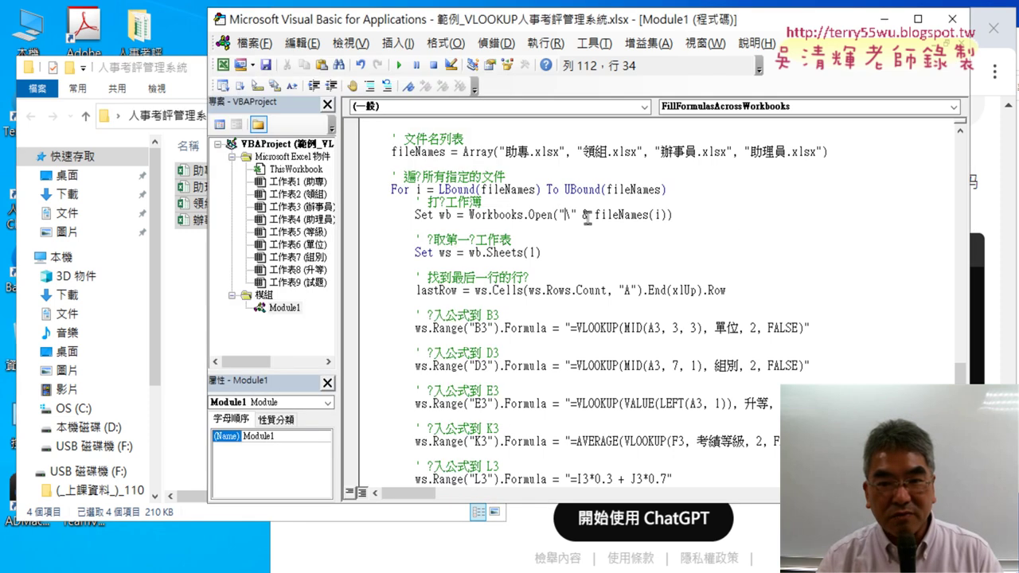
key(ctrl+v)
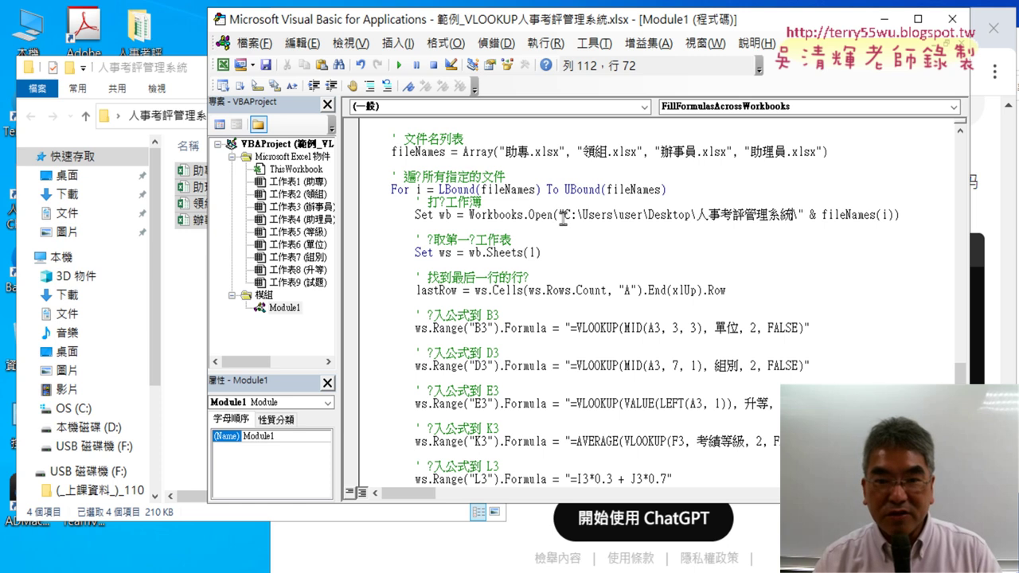
drag(563, 217, 799, 217)
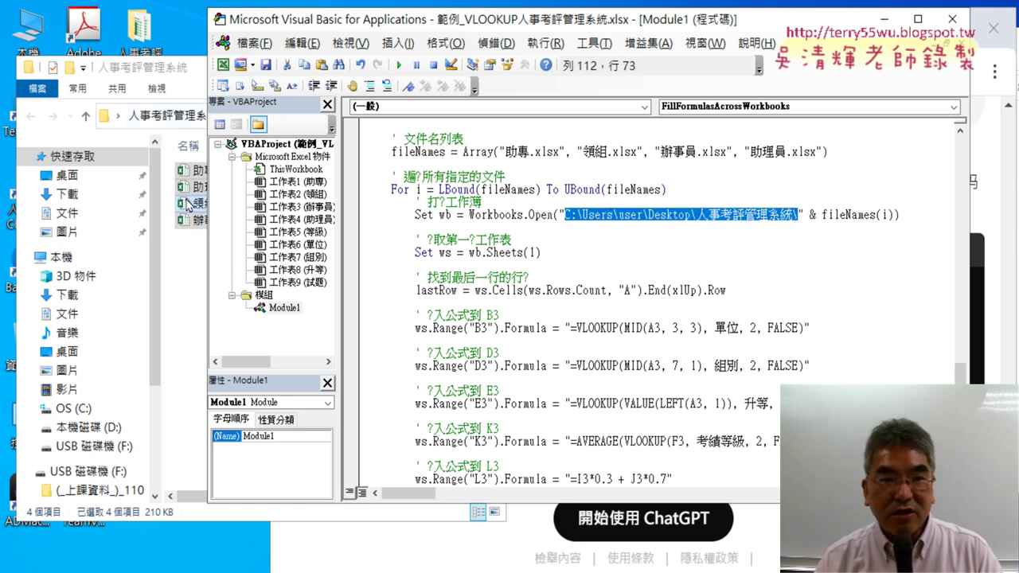
click(796, 215)
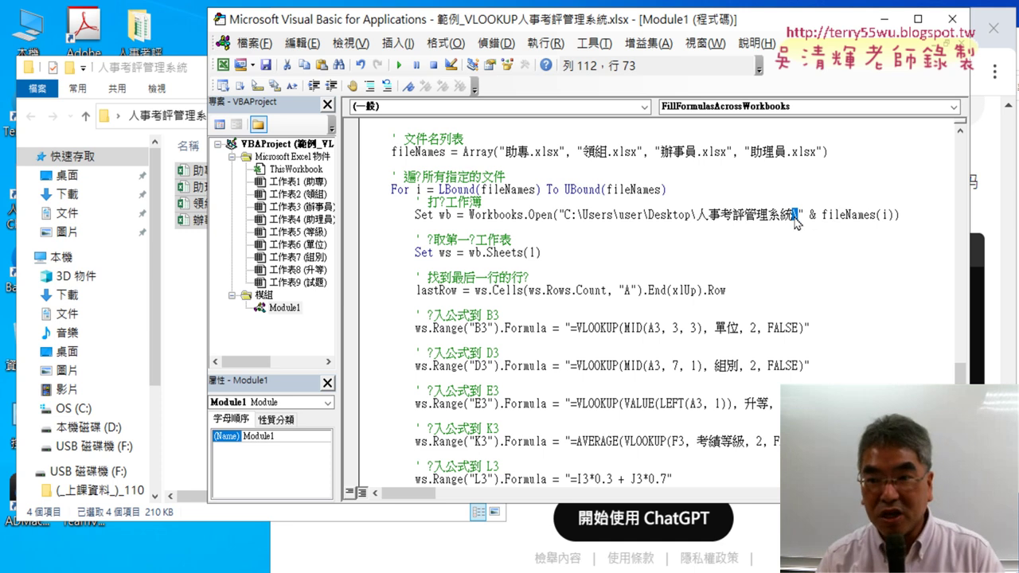
drag(822, 215, 895, 215)
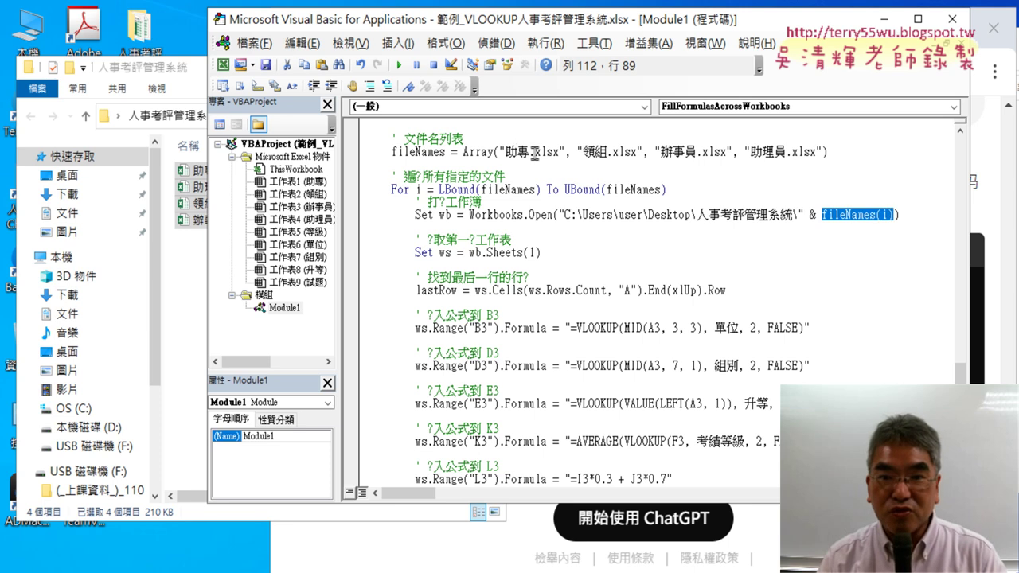
drag(614, 26, 663, 22)
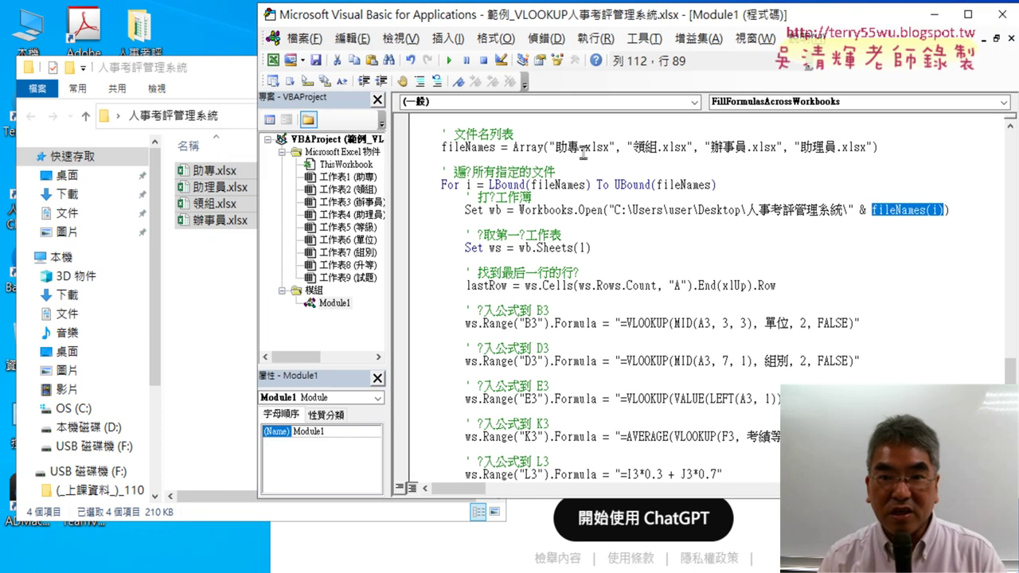